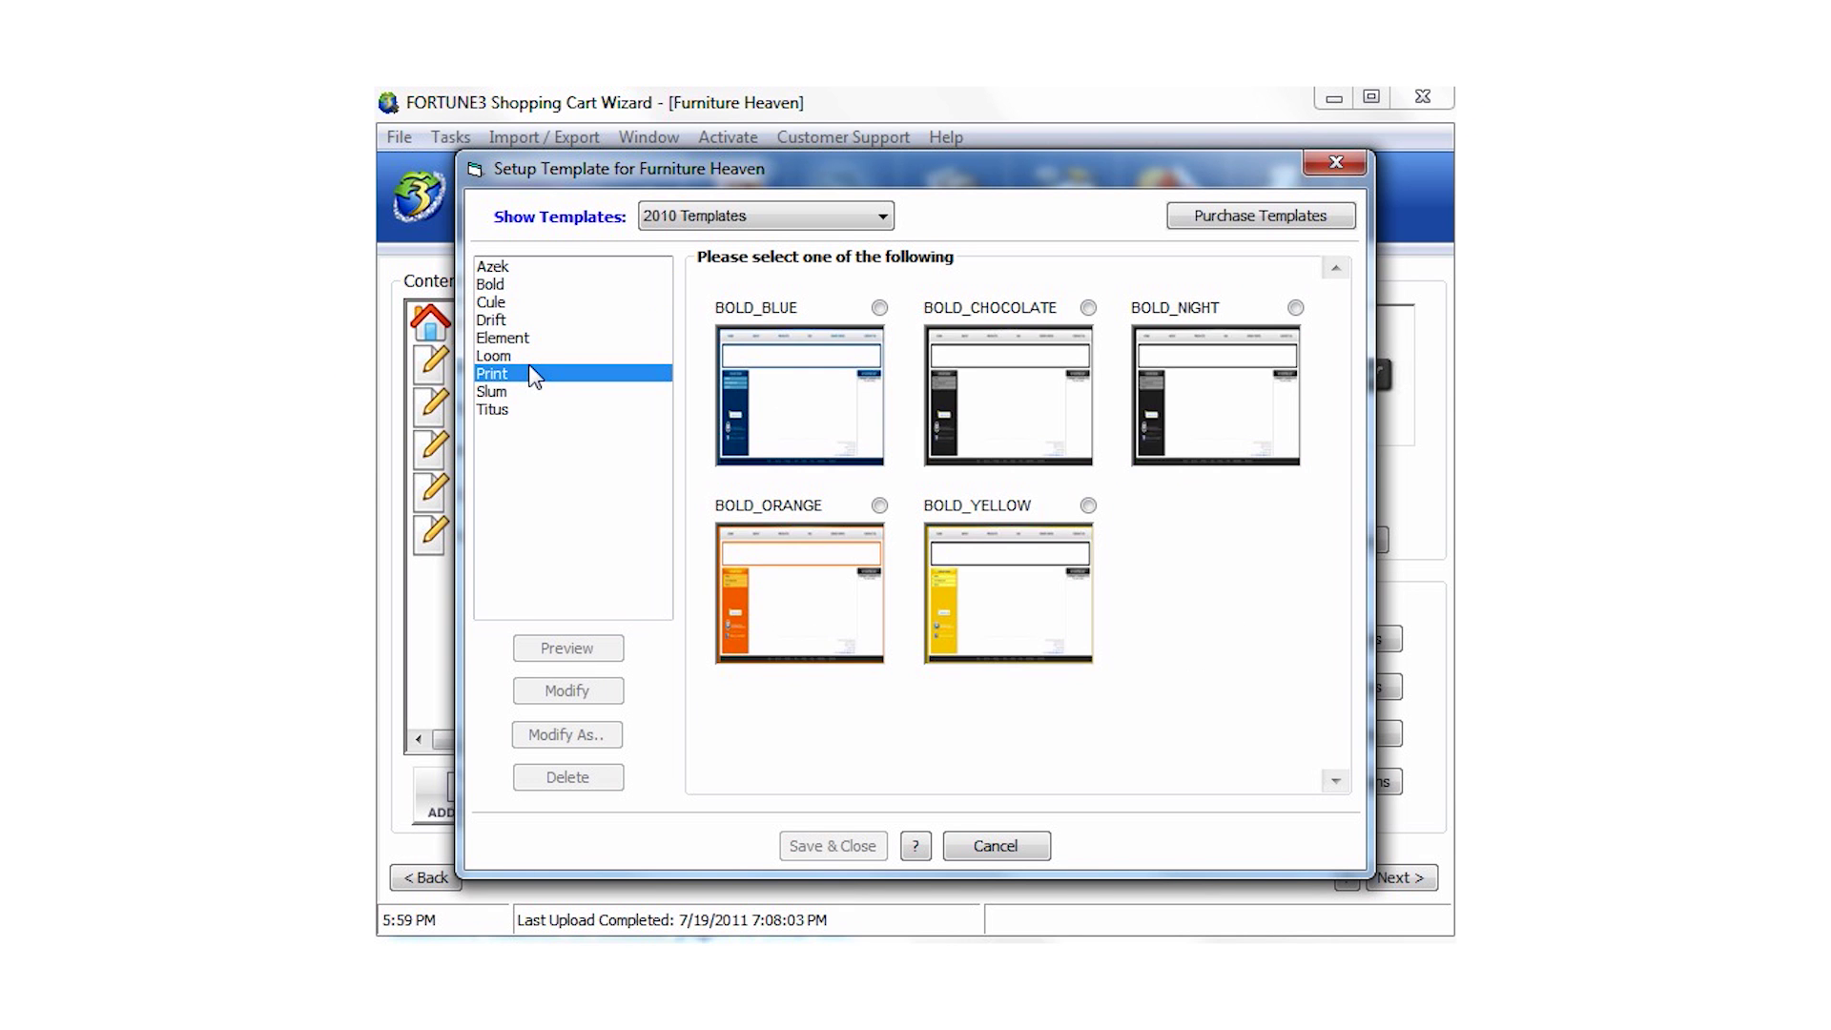
Compare the Element and Titus template families, then save TITUS_BLUE as the store template
{"action": "left_click", "coordinate": [541, 411]}
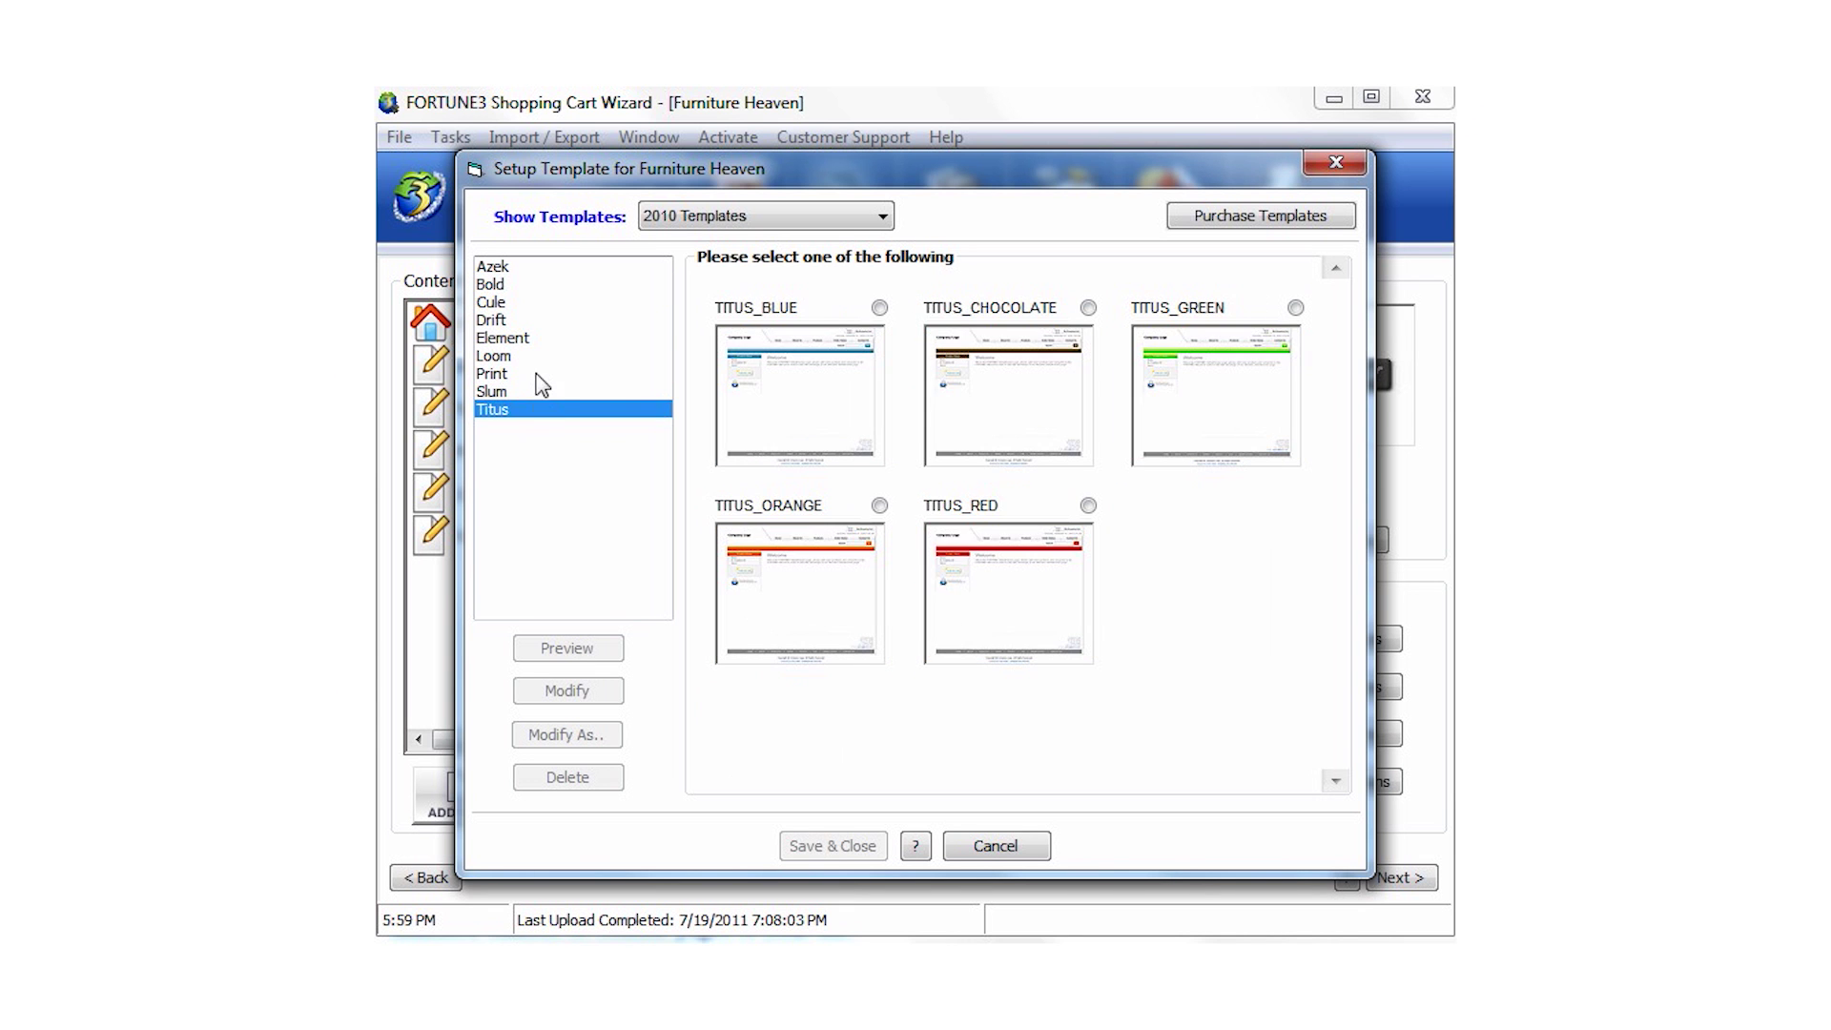
{"action": "left_click", "coordinate": [532, 339]}
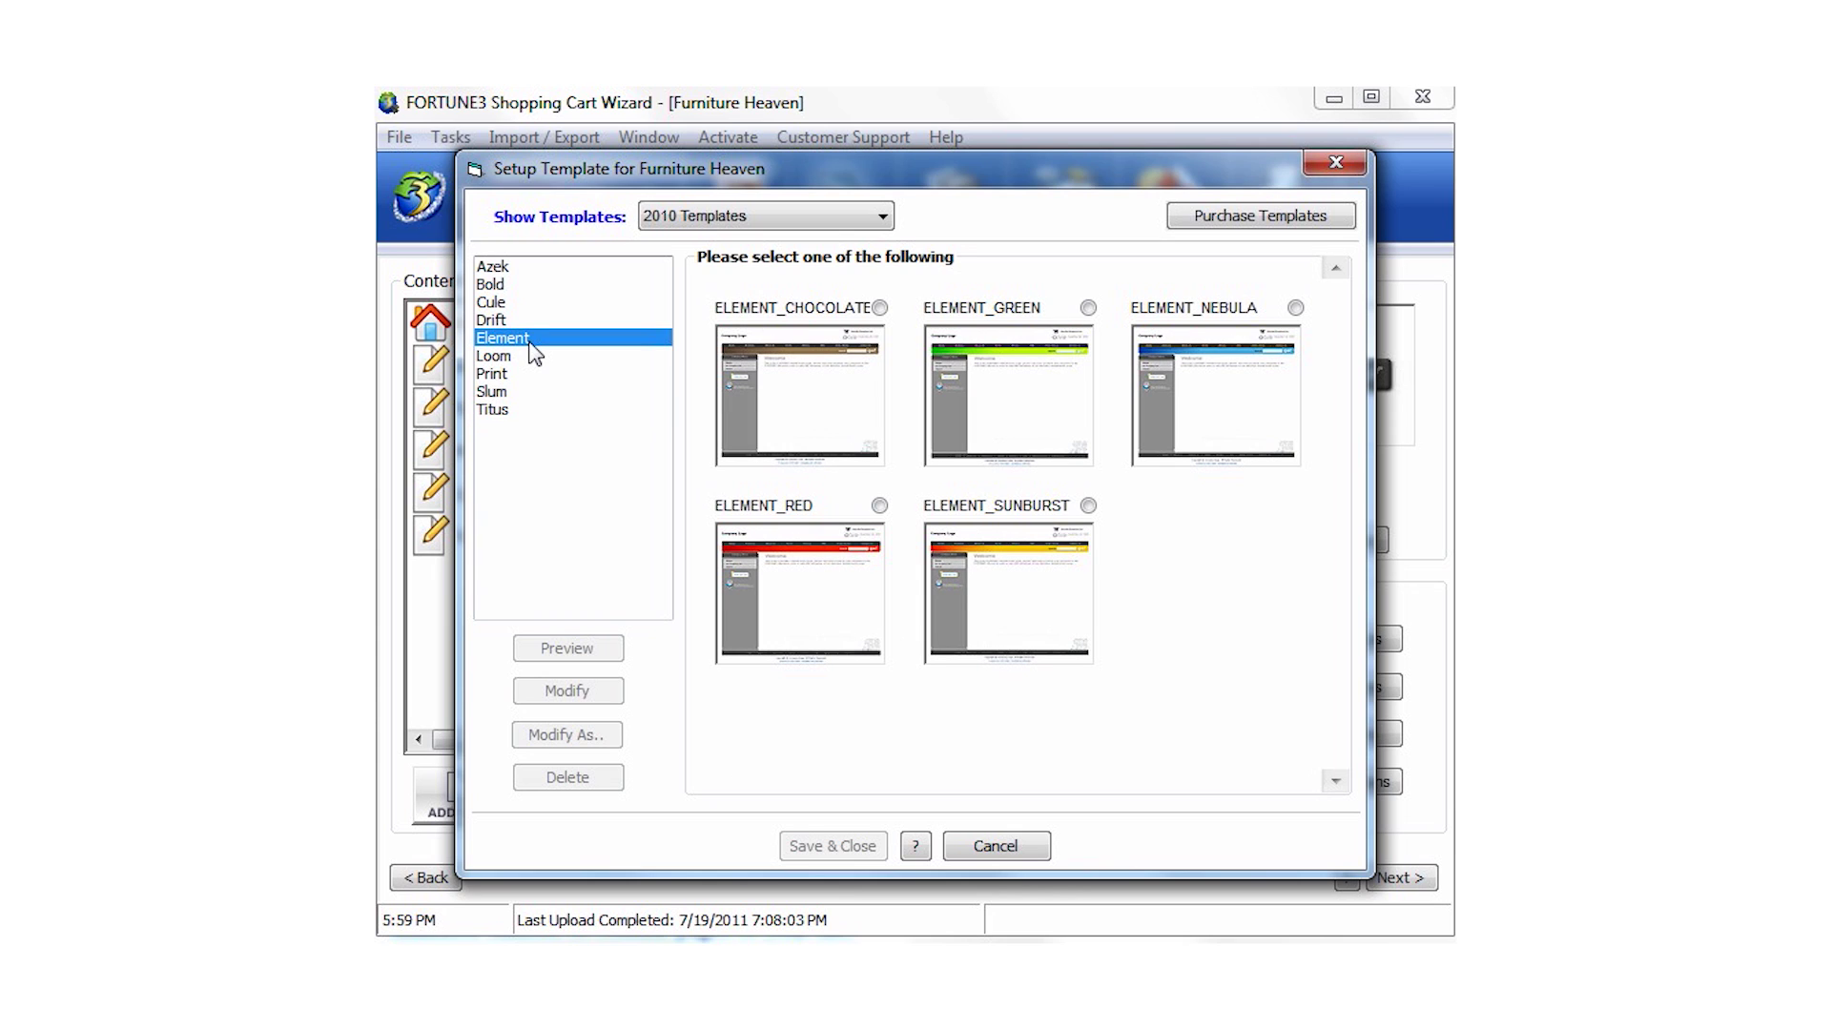
{"action": "left_click", "coordinate": [494, 409]}
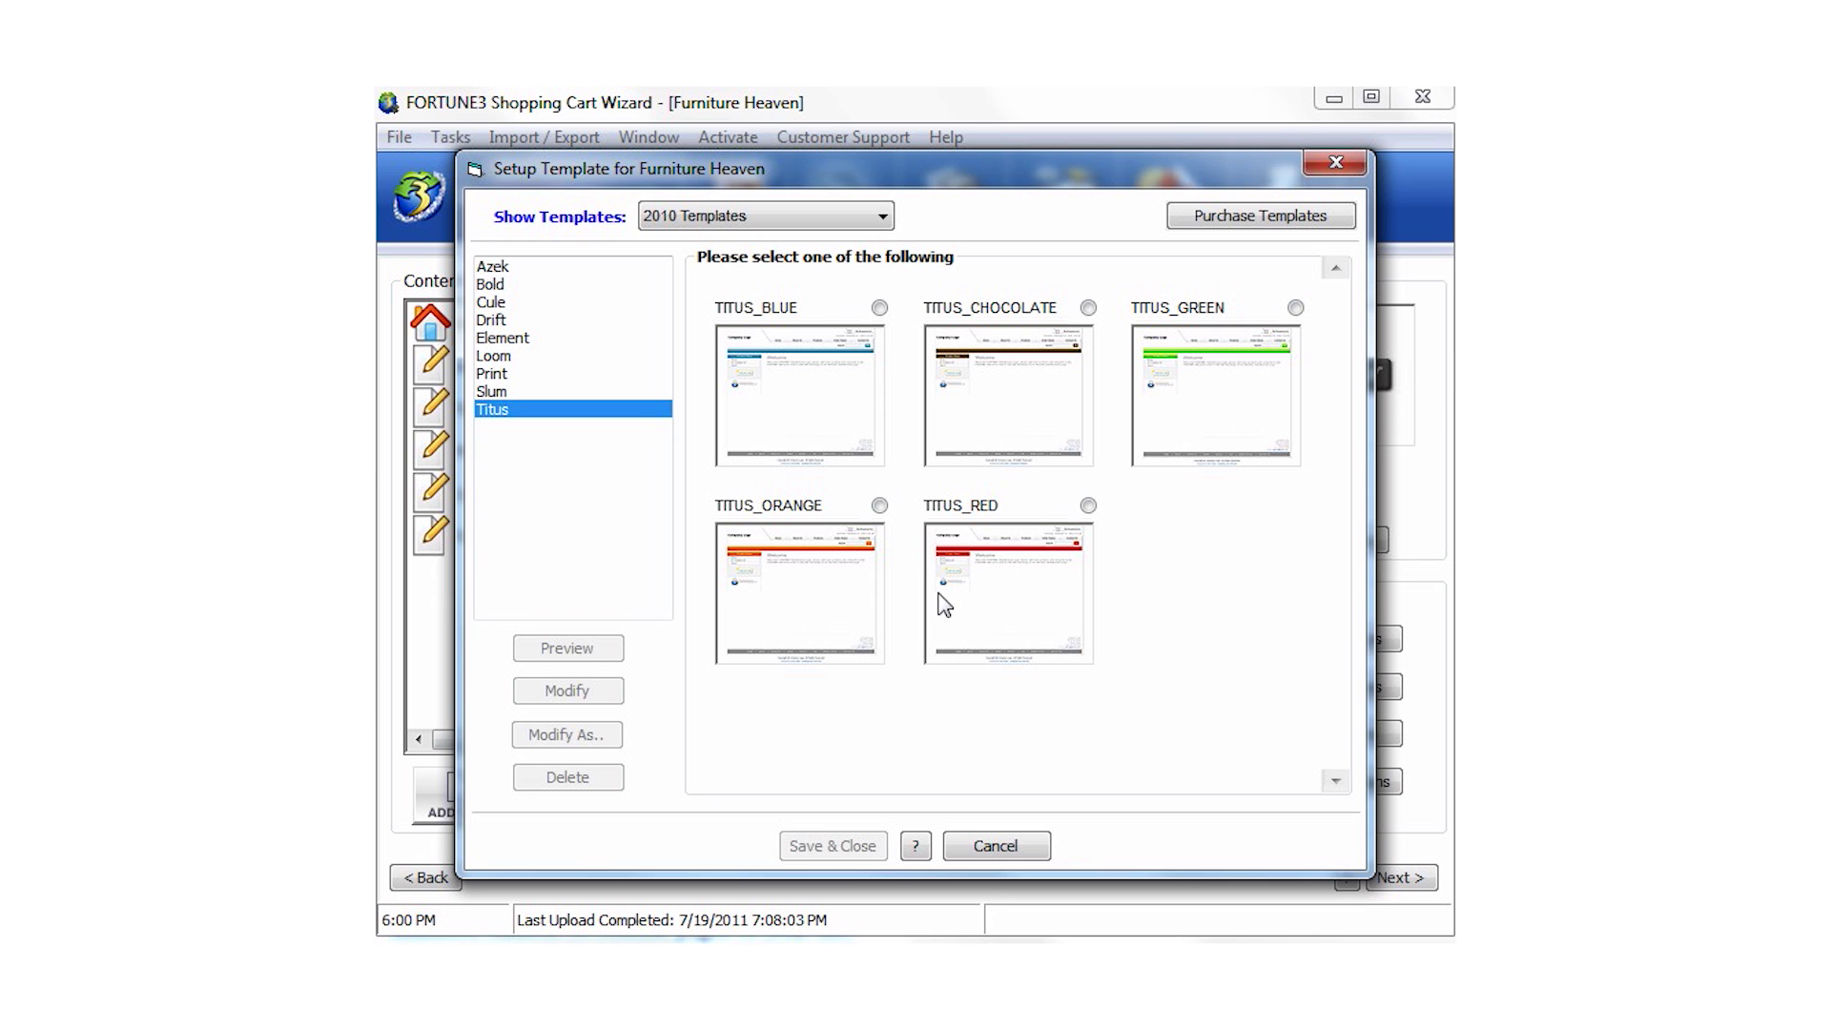
{"action": "left_click", "coordinate": [830, 412]}
{"action": "left_click", "coordinate": [593, 744]}
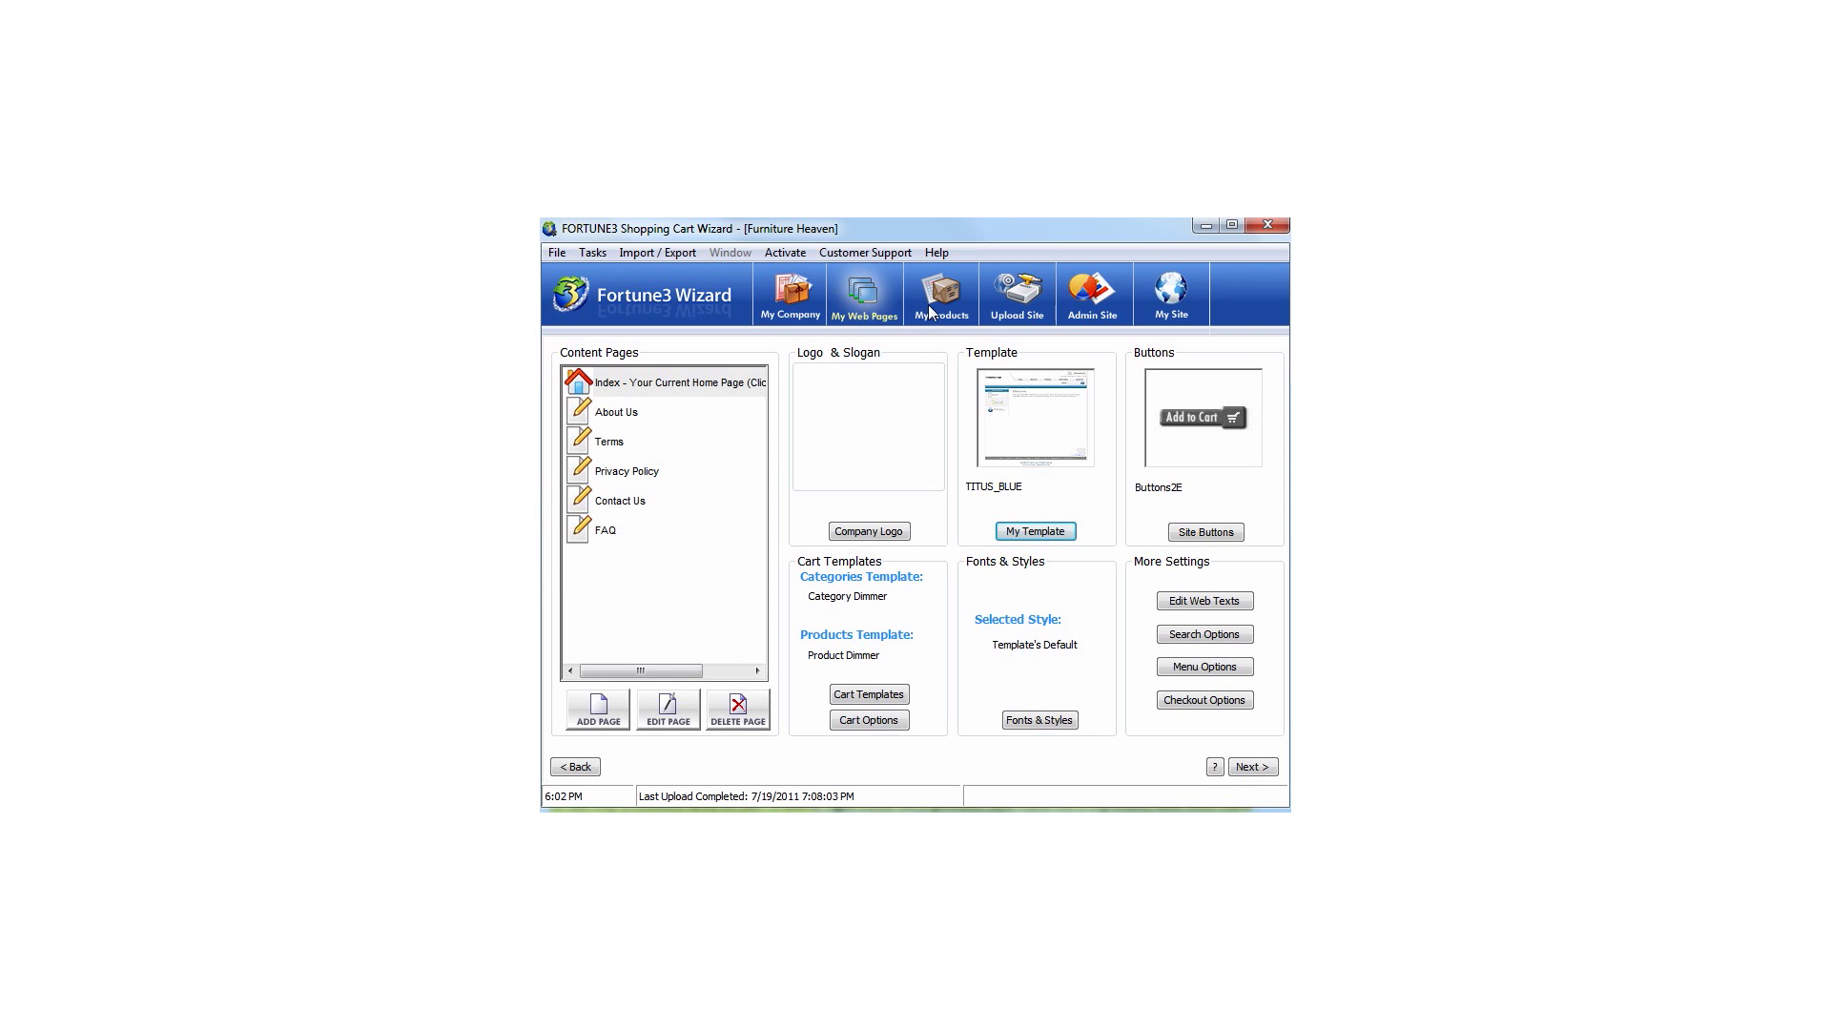
Open the Metroplex Lamp product's description in the HTML editor
{"action": "left_click", "coordinate": [936, 299]}
{"action": "right_click", "coordinate": [900, 537]}
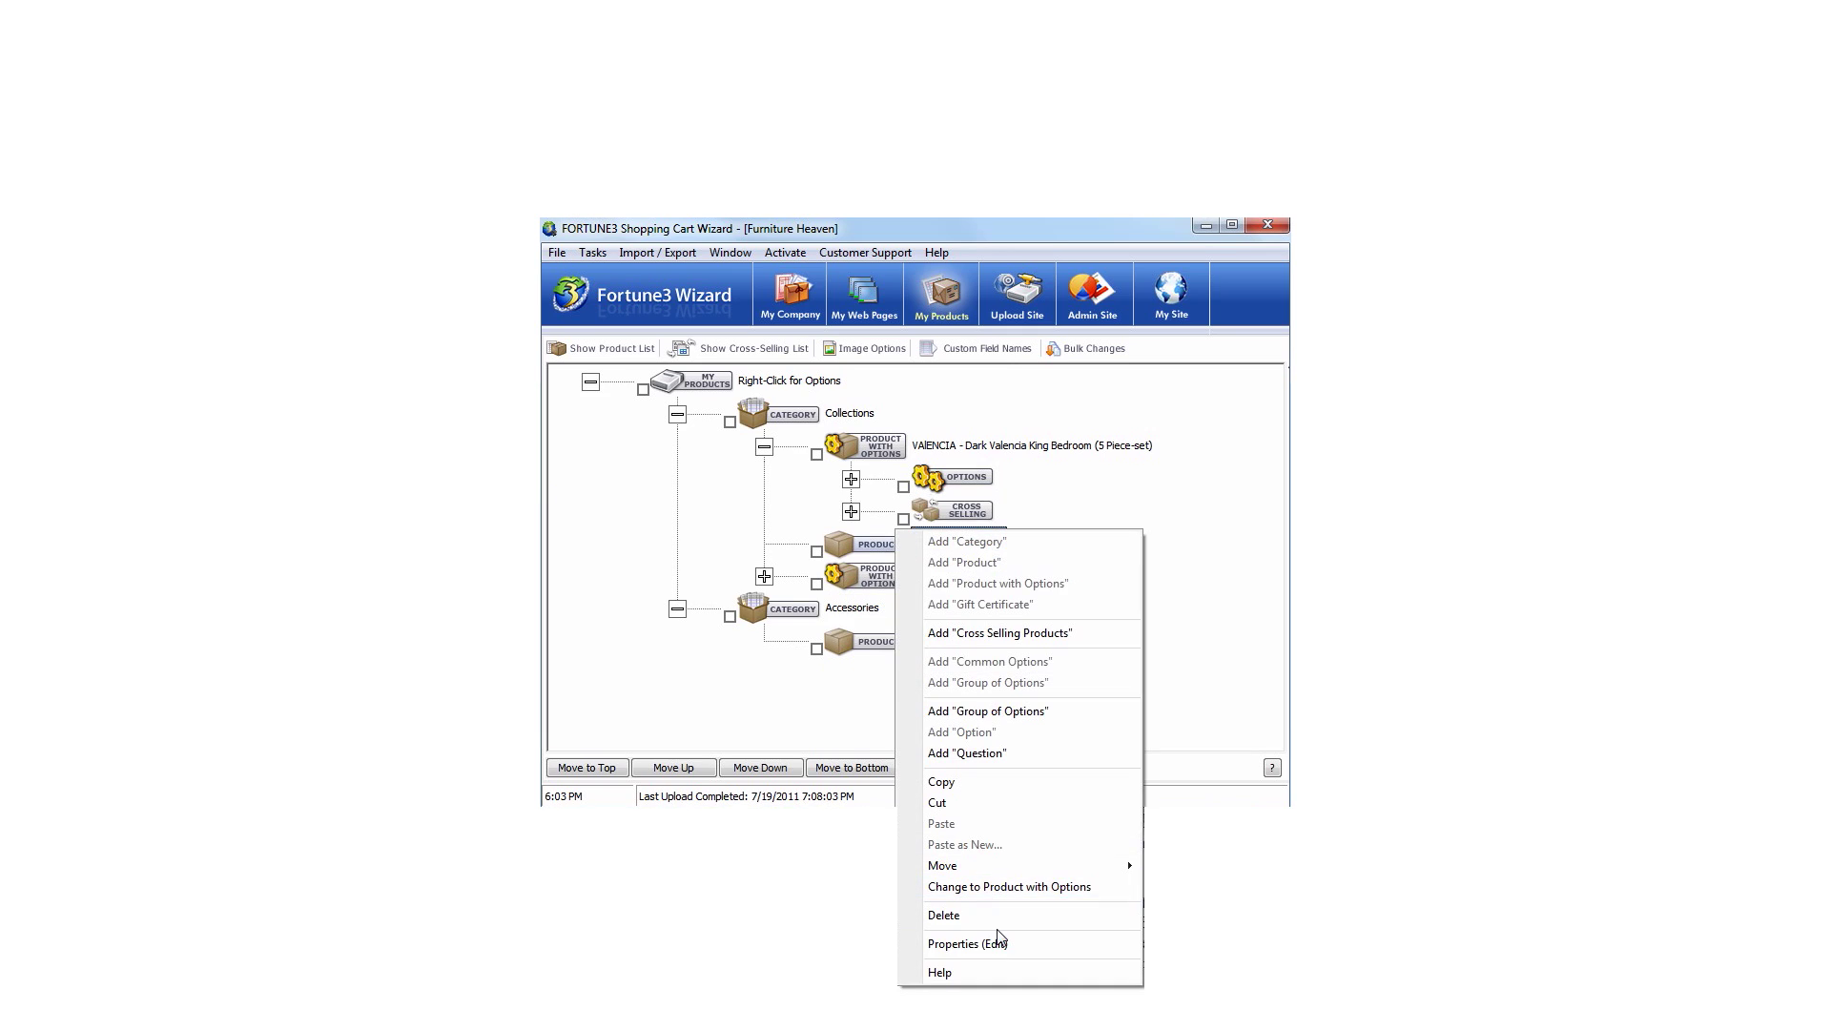
{"action": "left_click", "coordinate": [967, 945]}
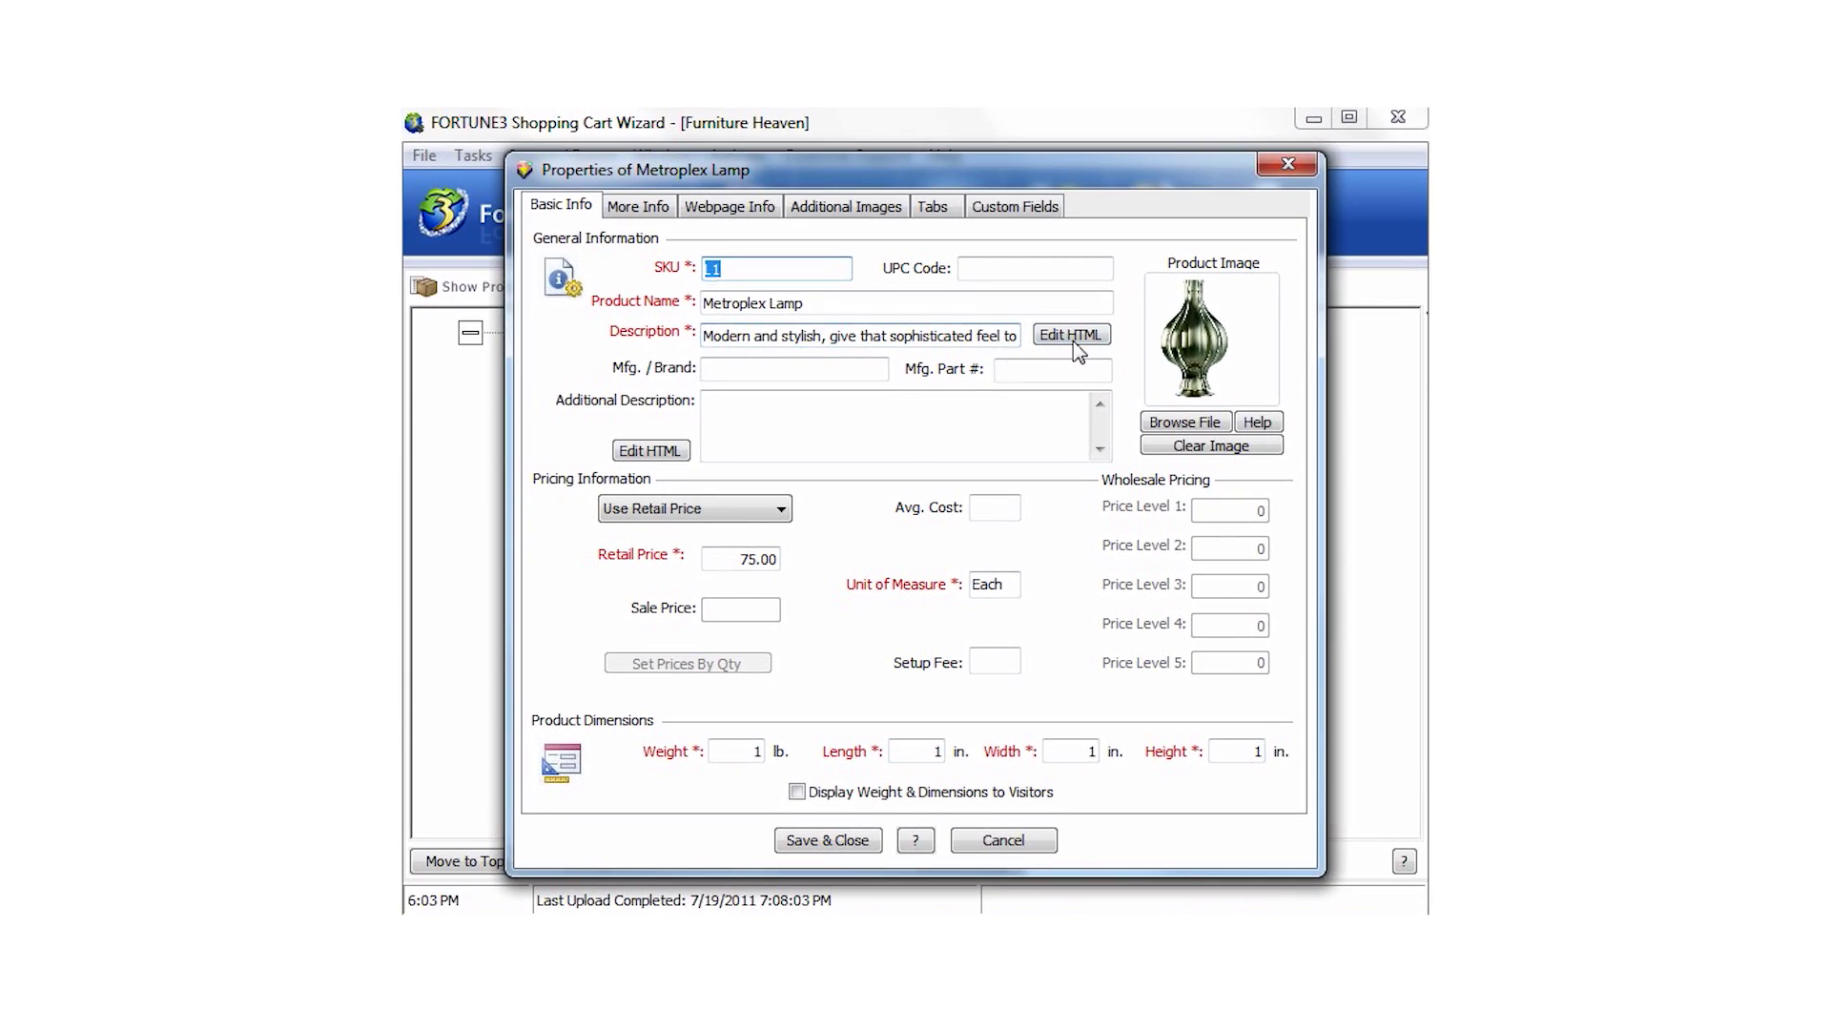
{"action": "left_click", "coordinate": [1076, 343]}
Bold the Metroplex Lamp's entire description sentence
{"action": "left_click_drag", "start_coordinate": [1086, 357], "coordinate": [519, 310]}
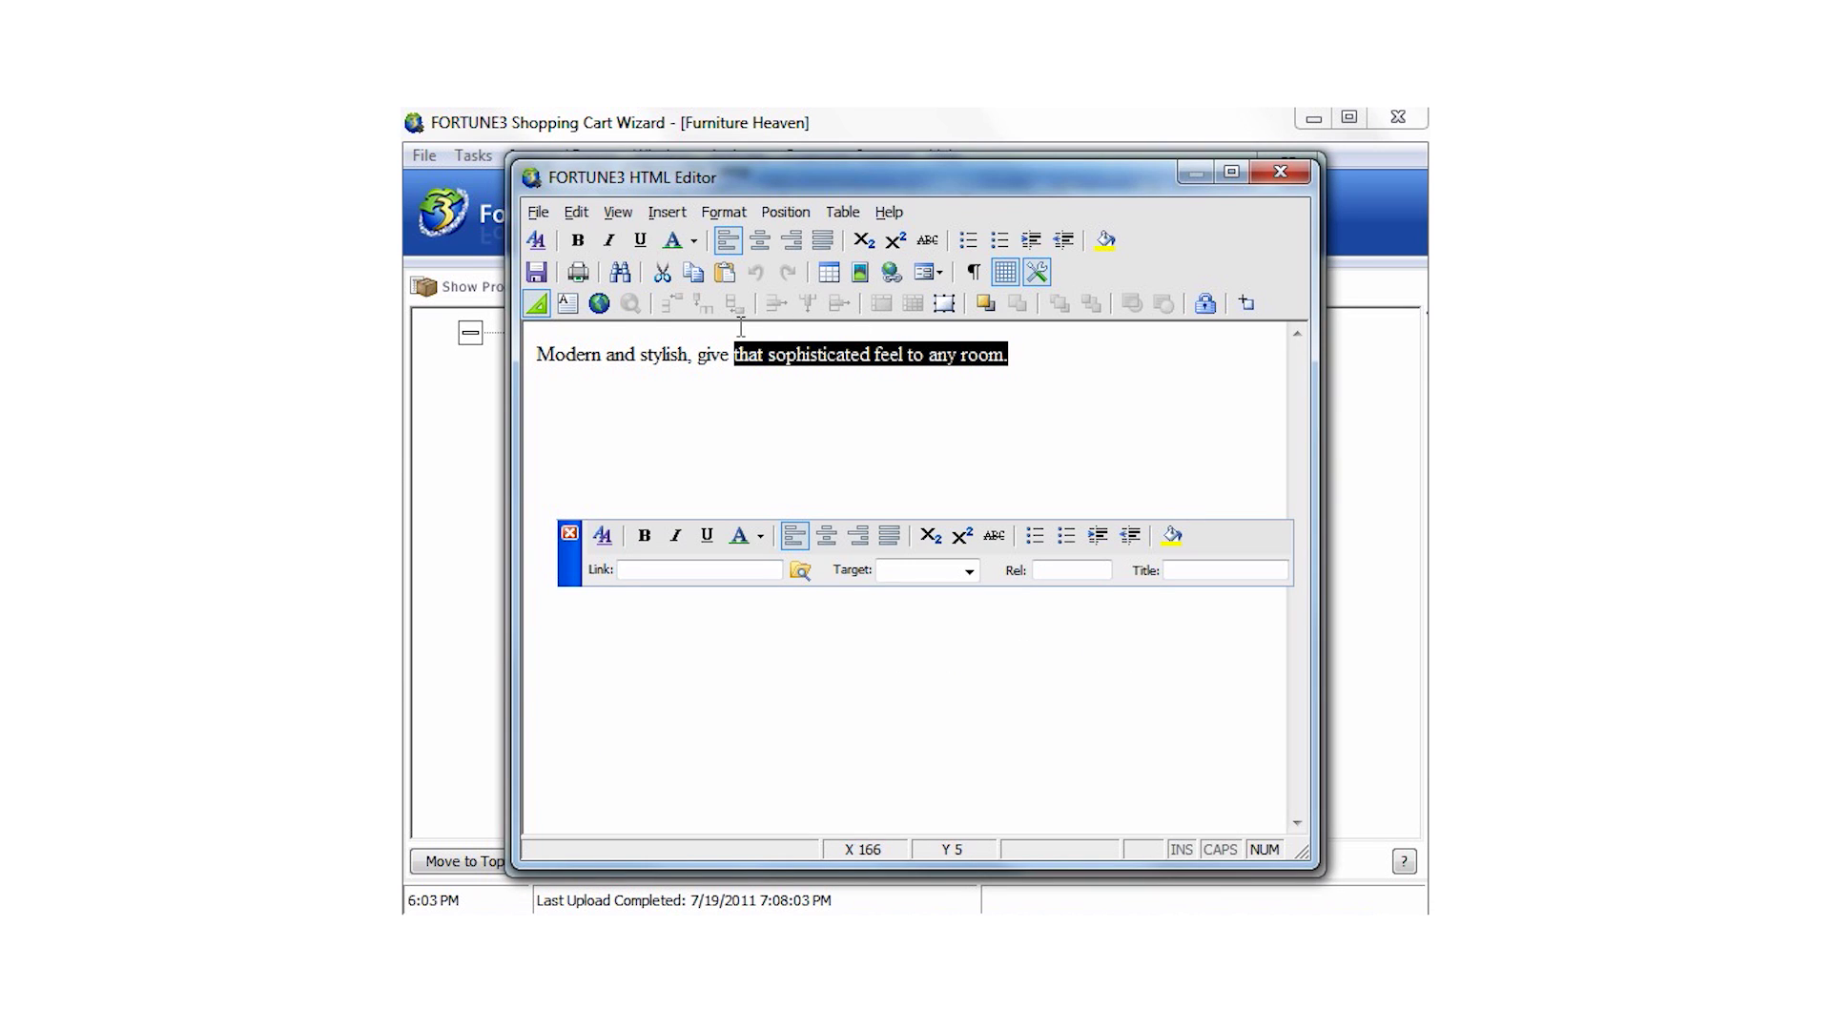
{"action": "left_click", "coordinate": [579, 243]}
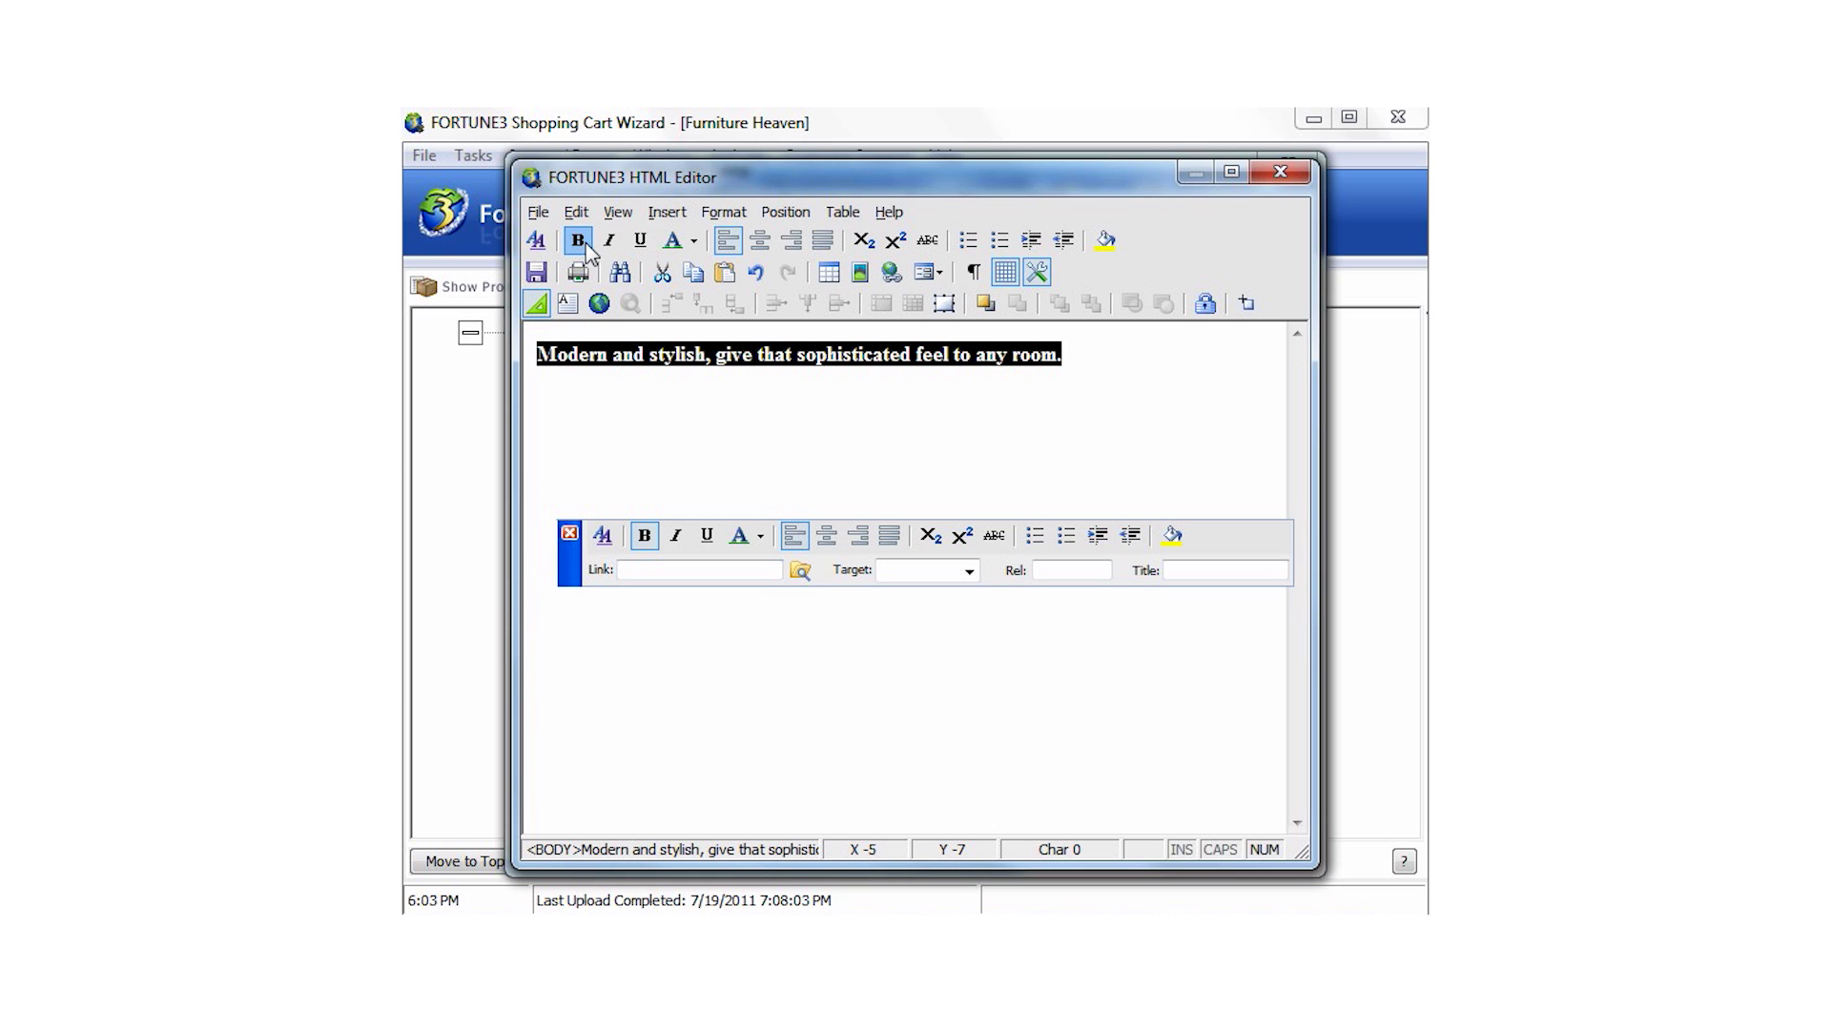
{"action": "left_click", "coordinate": [565, 363]}
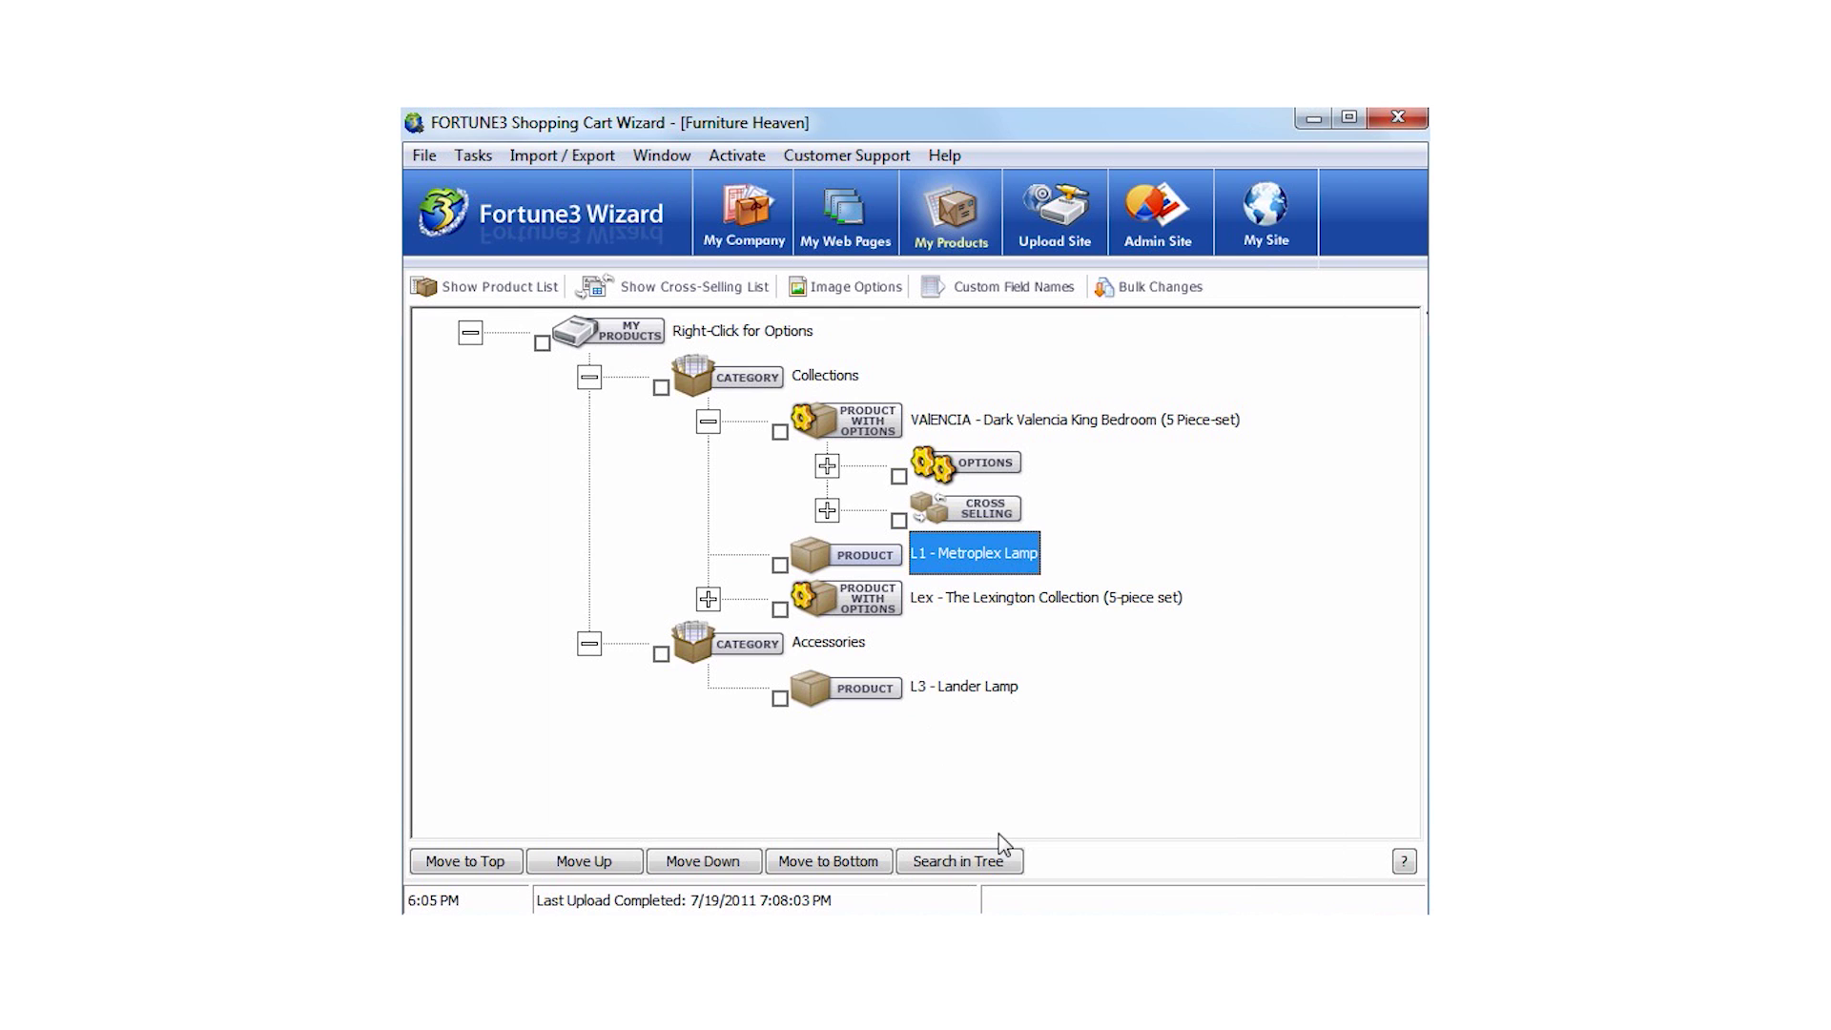
{"action": "left_click", "coordinate": [836, 221]}
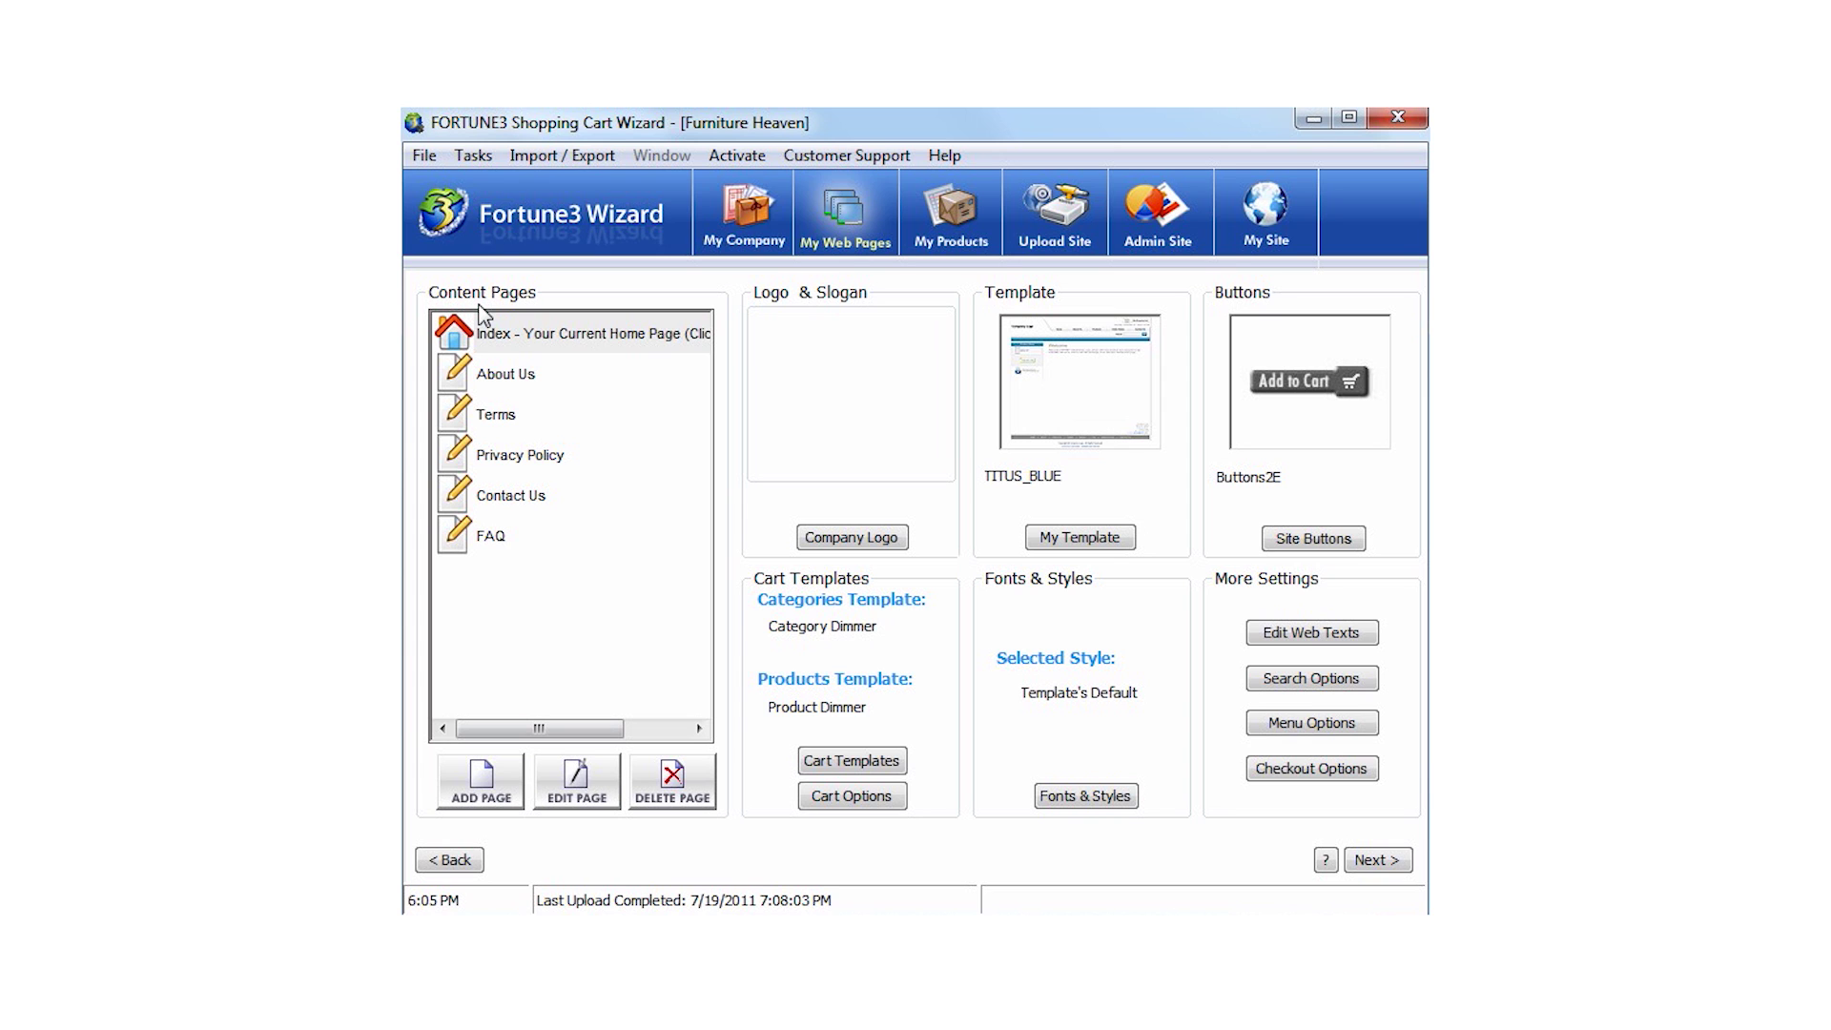
Review the Privacy Policy page text, then open the template's content.html file
{"action": "left_click", "coordinate": [543, 465]}
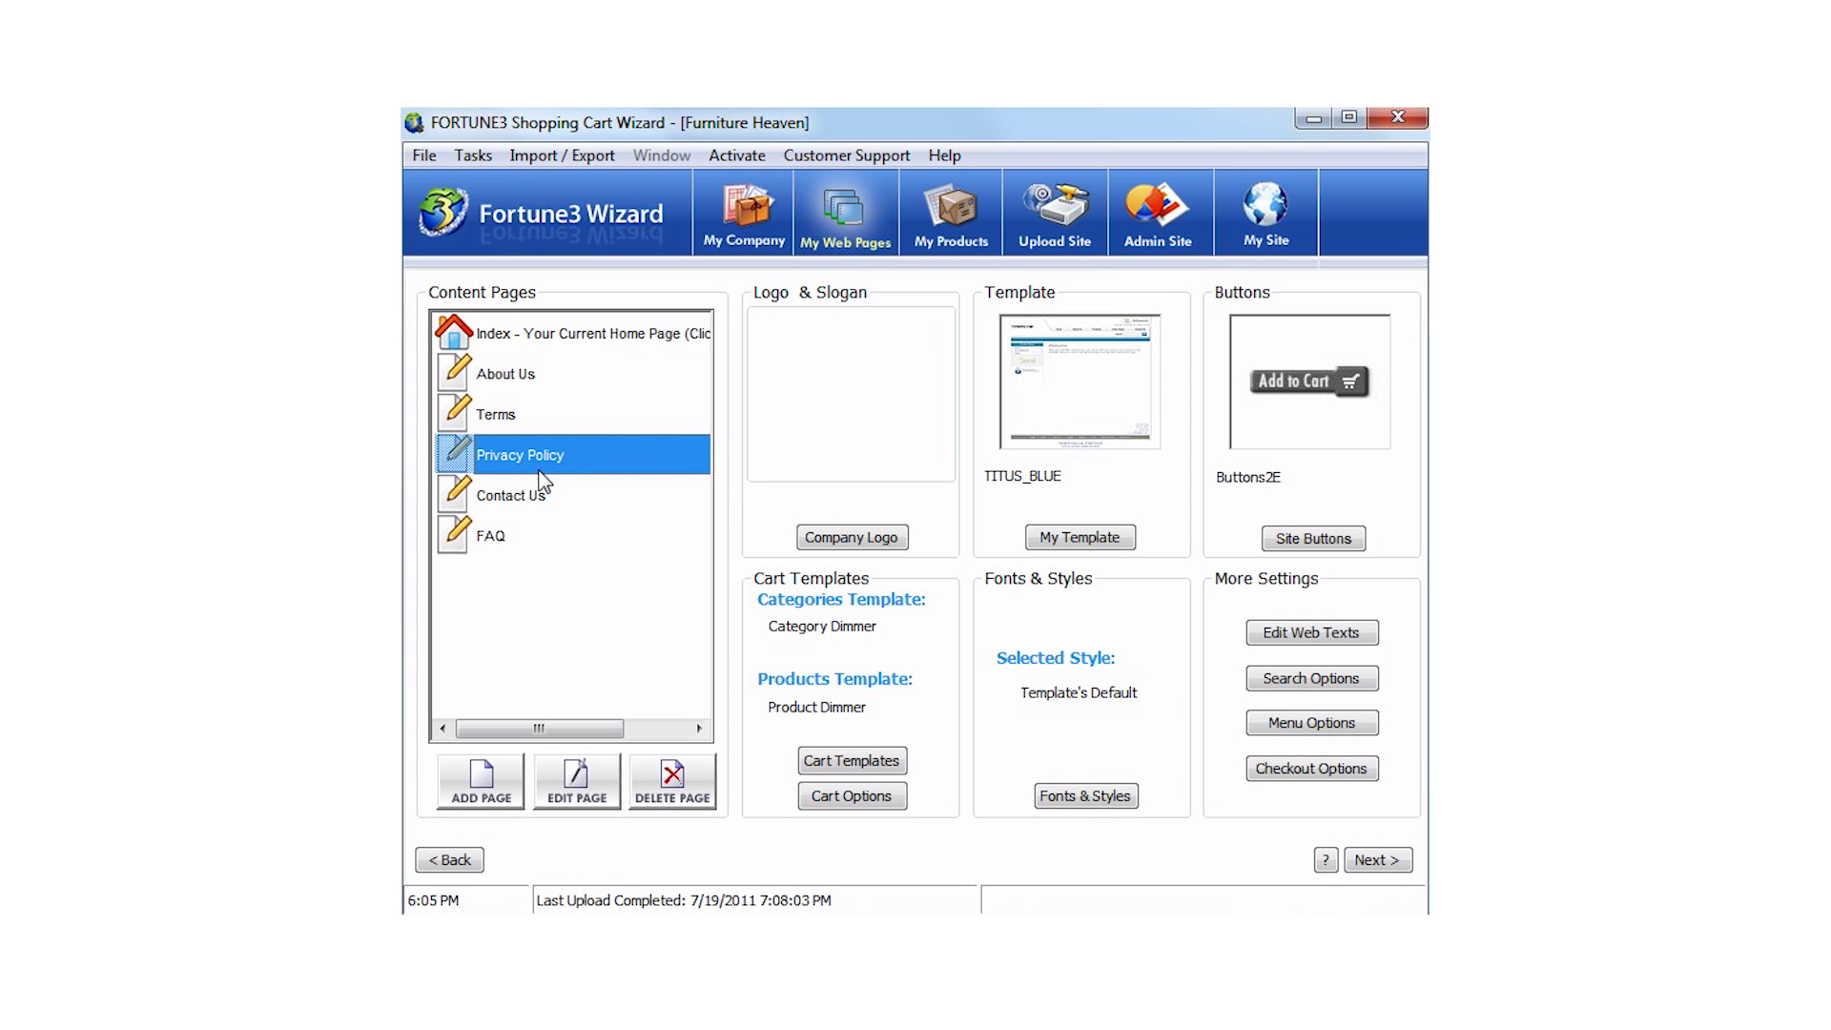
{"action": "left_click", "coordinate": [579, 784]}
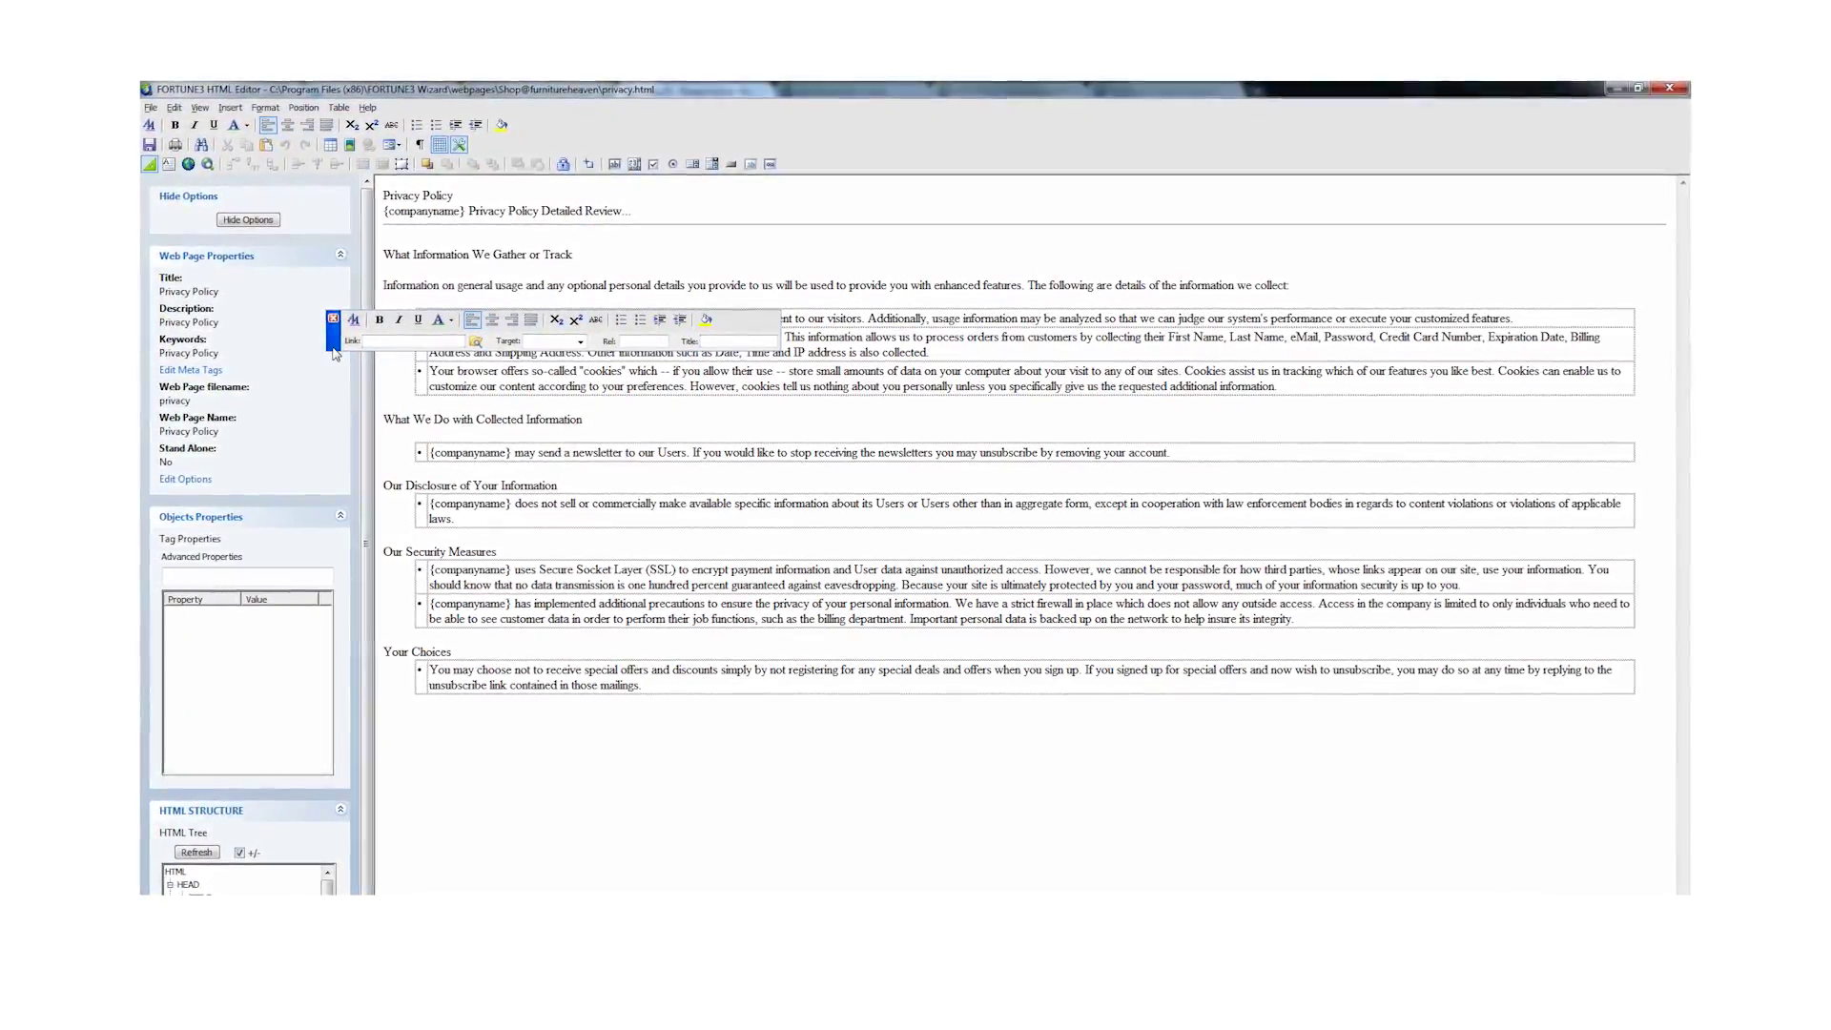
{"action": "left_click_drag", "start_coordinate": [336, 321], "coordinate": [487, 473]}
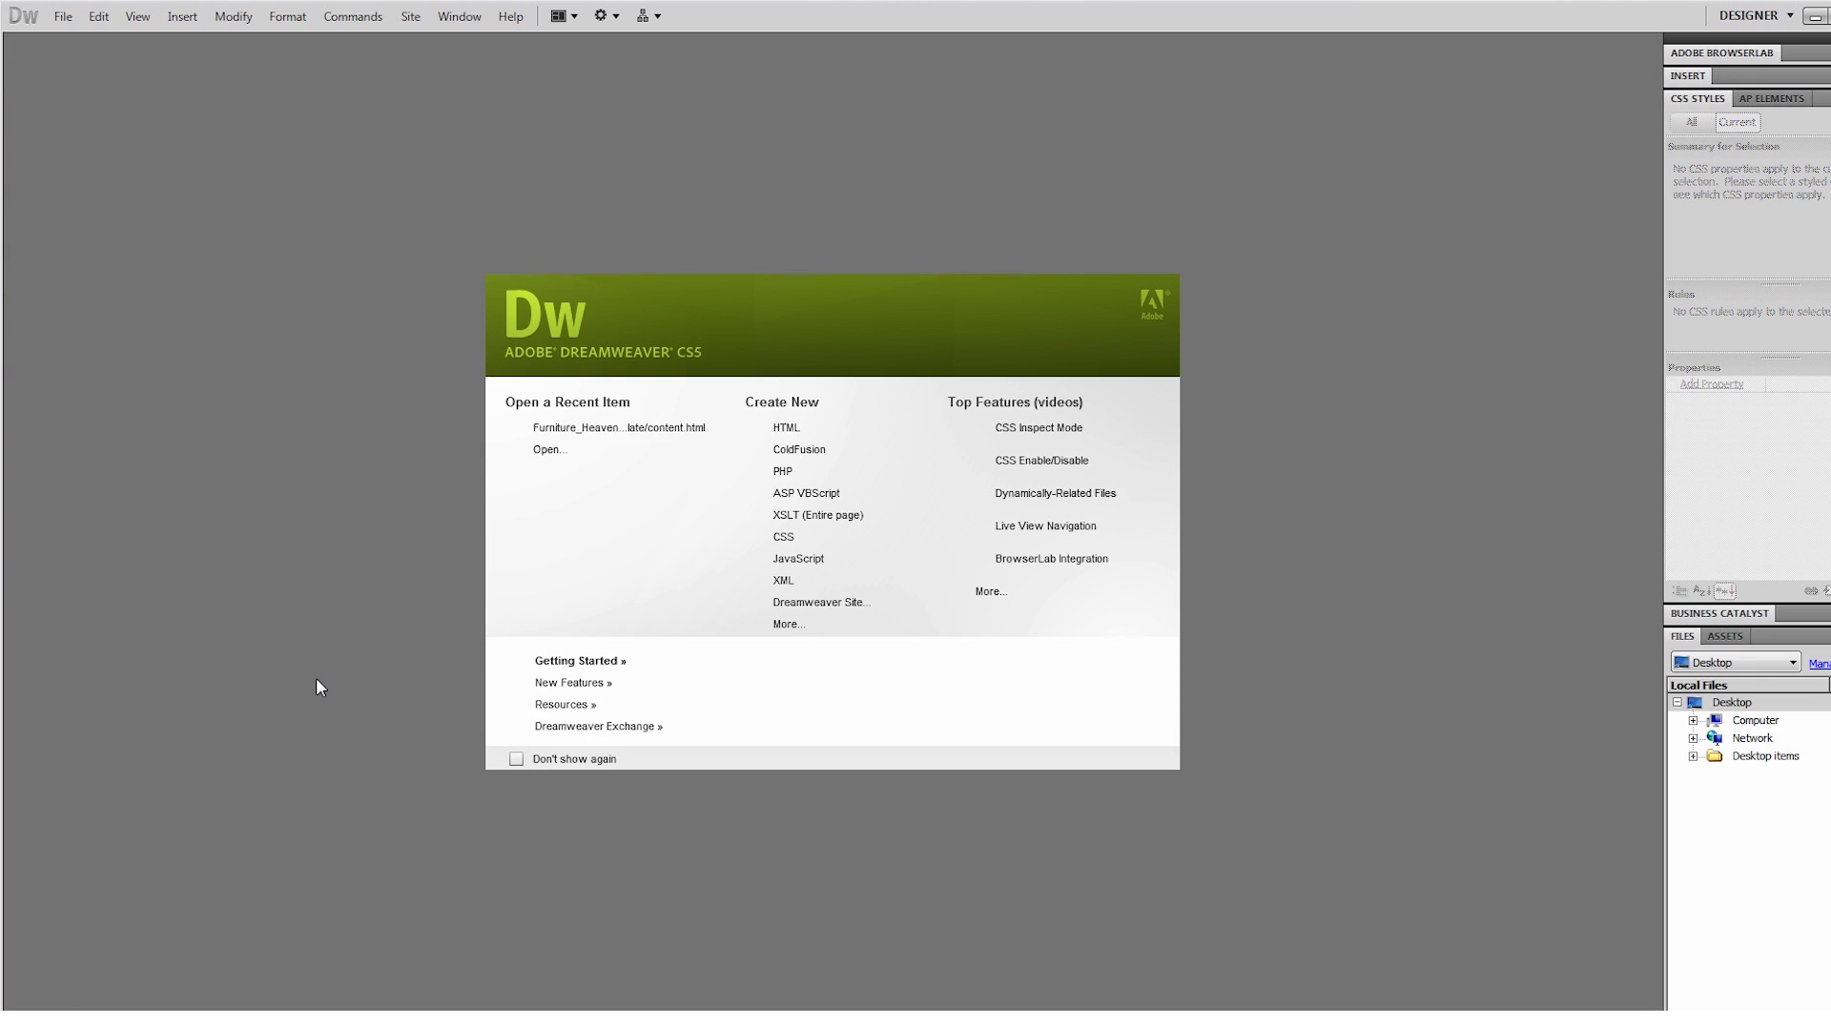
{"action": "left_click", "coordinate": [672, 429]}
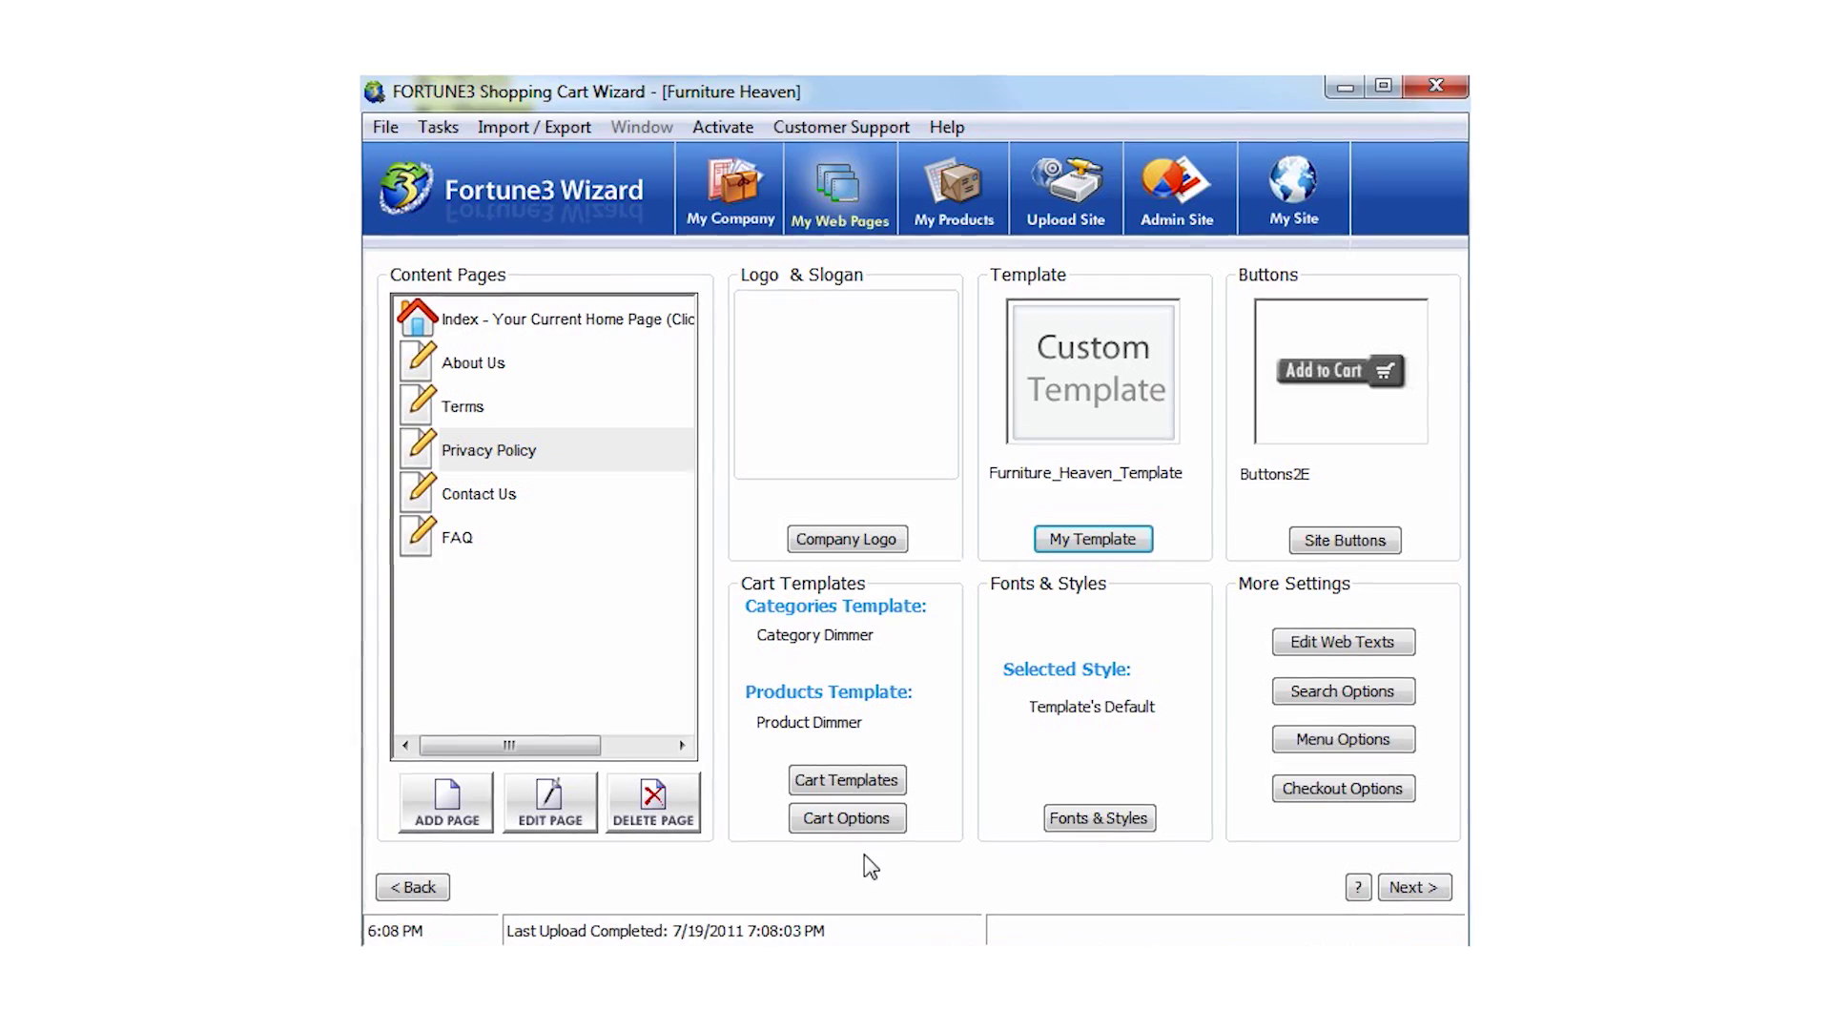
{"action": "left_click", "coordinate": [1103, 818]}
Replace style.arial.css with style.css in the Style Name list
{"action": "left_click", "coordinate": [663, 315]}
{"action": "left_click", "coordinate": [661, 370]}
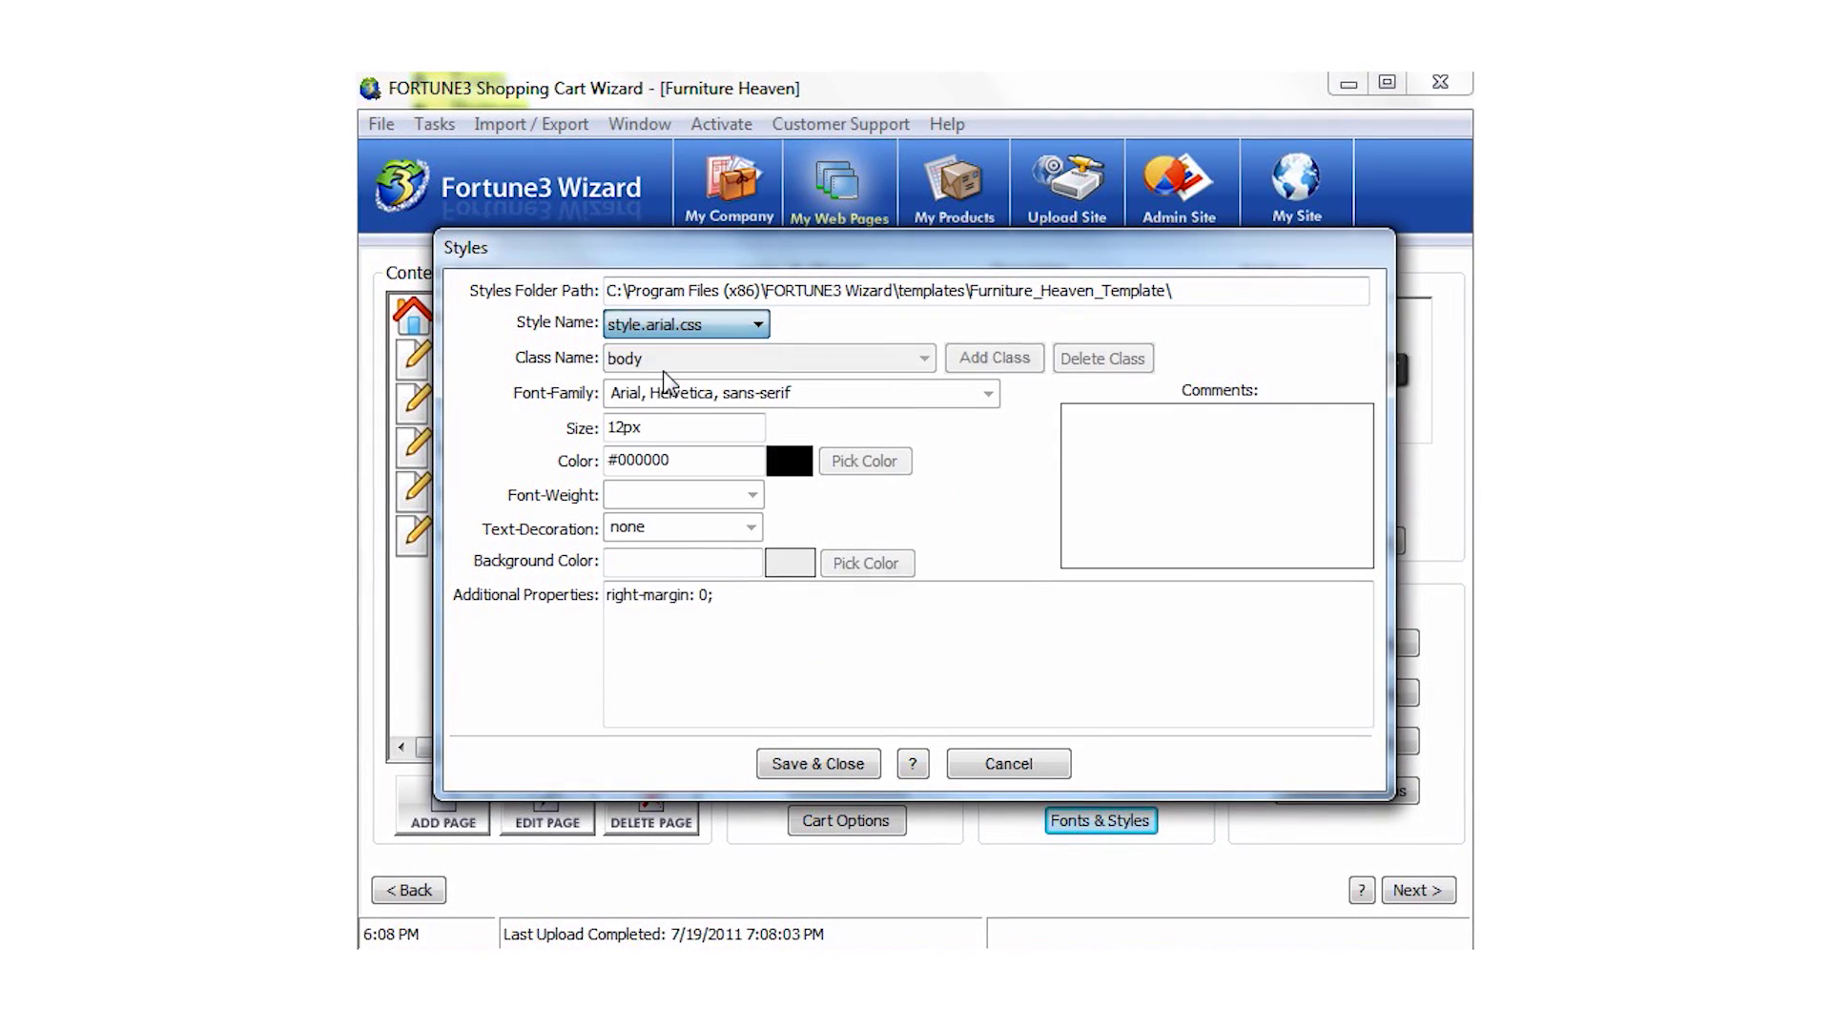
{"action": "left_click", "coordinate": [685, 324]}
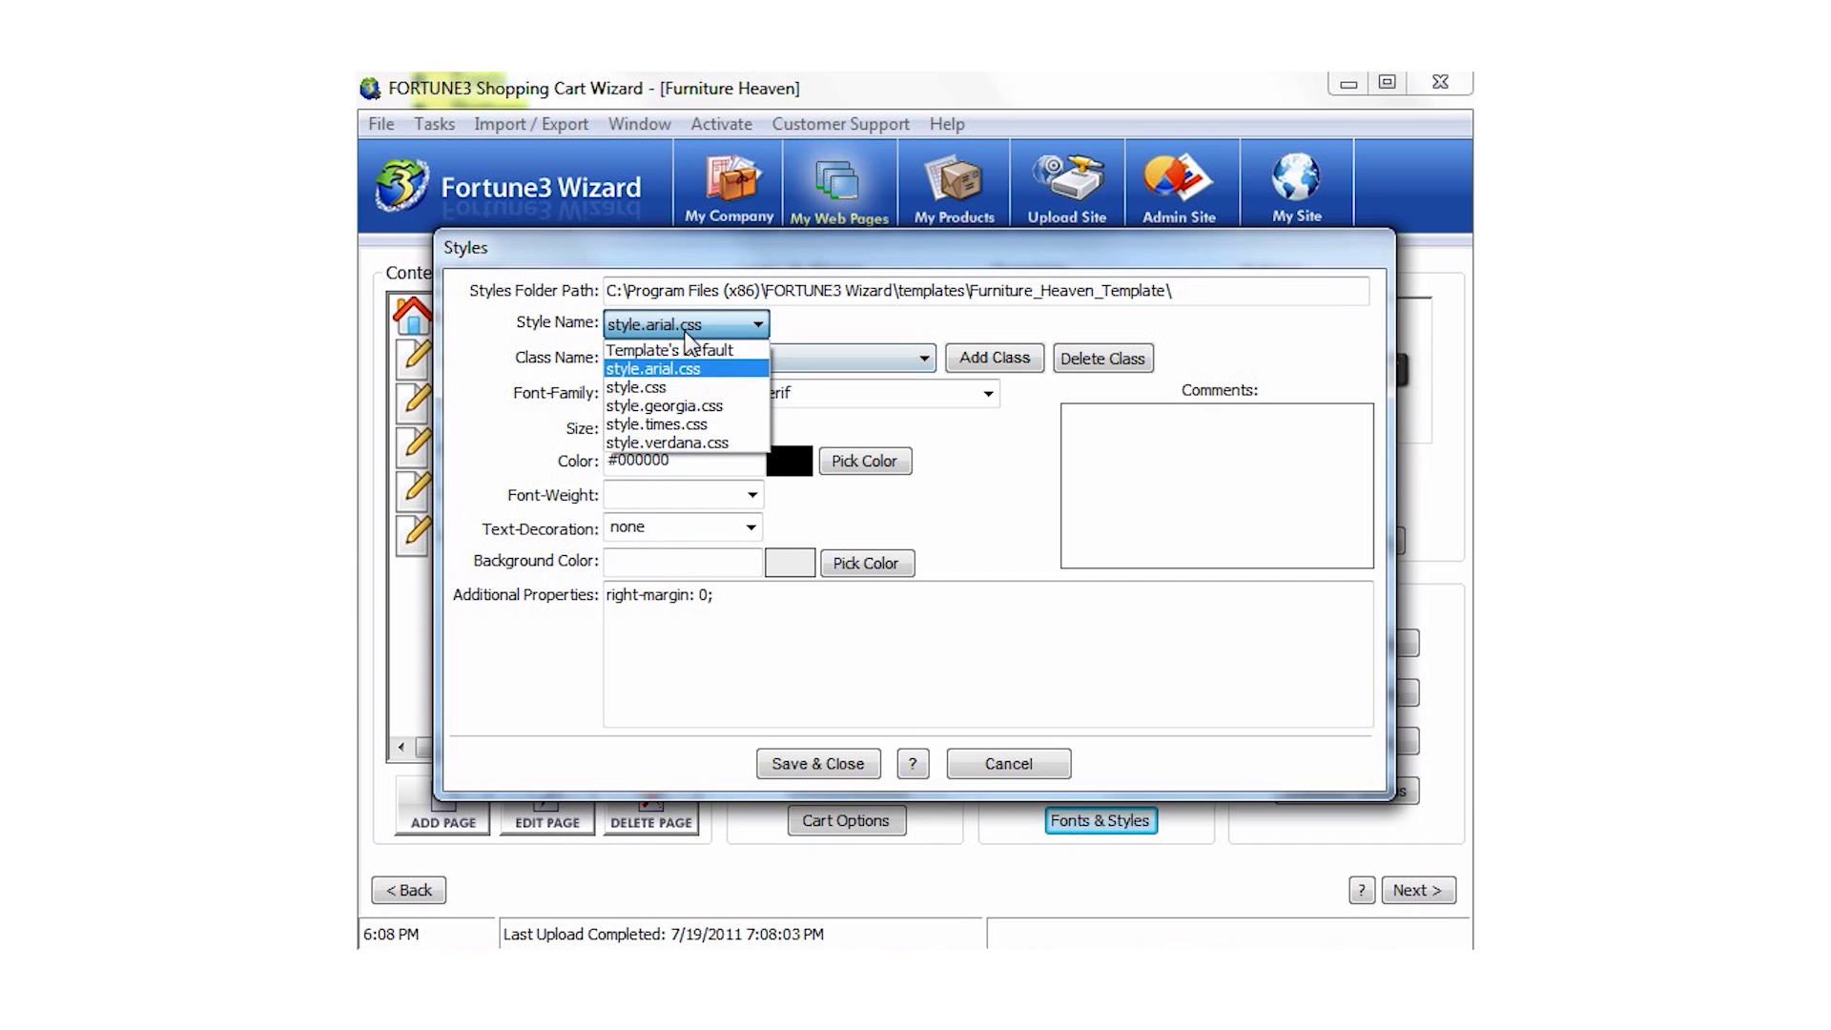
{"action": "left_click", "coordinate": [672, 388]}
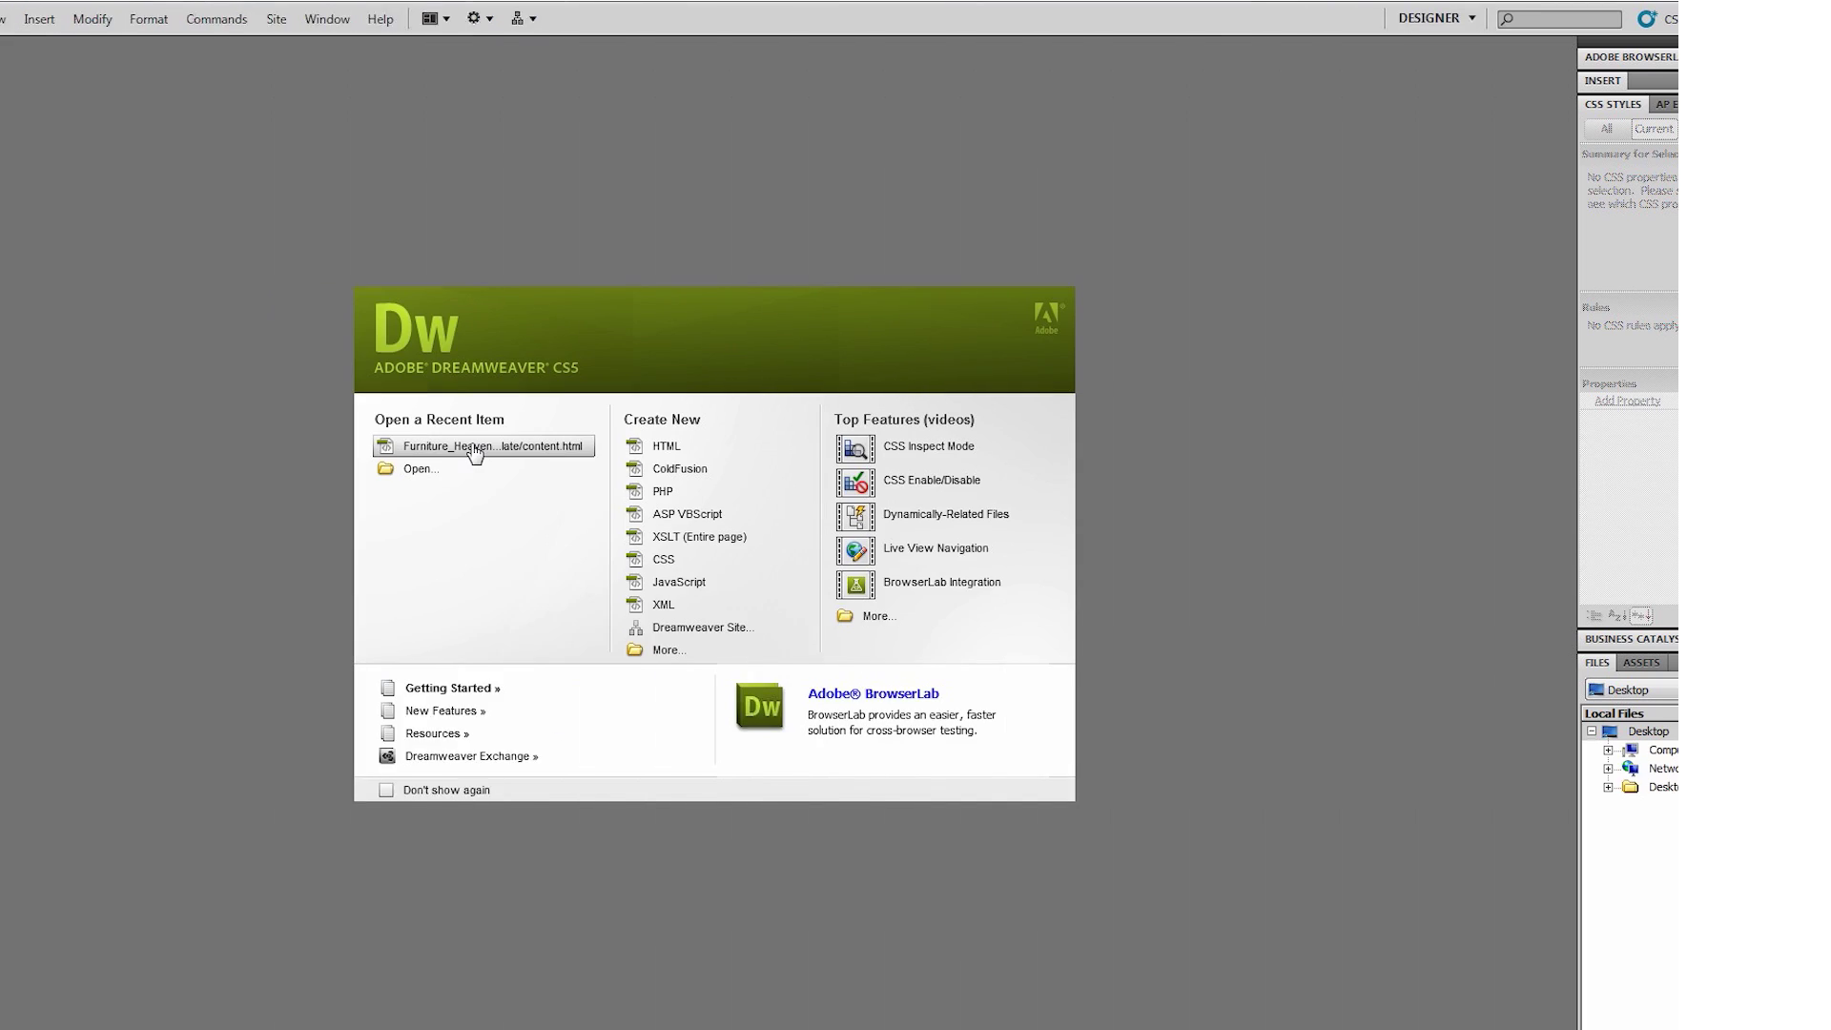
Open style.css from the Furniture_Heaven_Template folder from Dreamweaver's welcome screen
{"action": "left_click", "coordinate": [568, 469]}
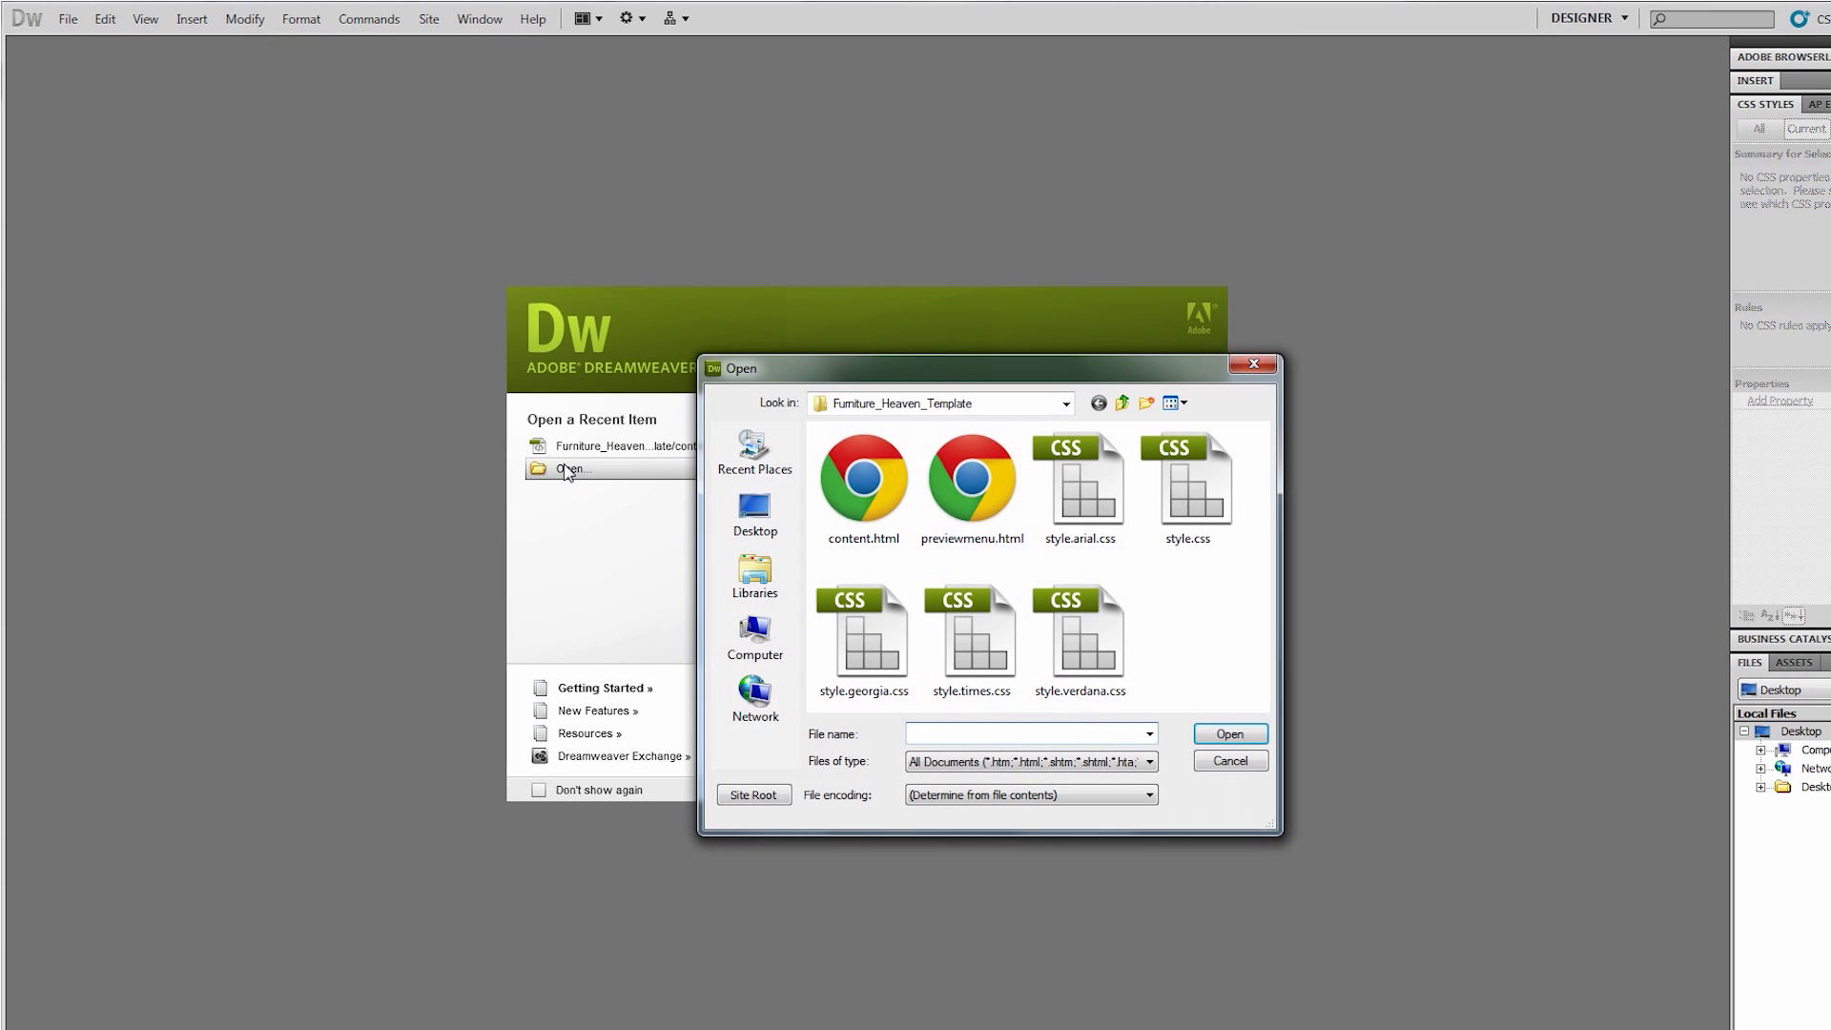
{"action": "left_click", "coordinate": [1210, 509]}
{"action": "double_click", "coordinate": [1211, 511]}
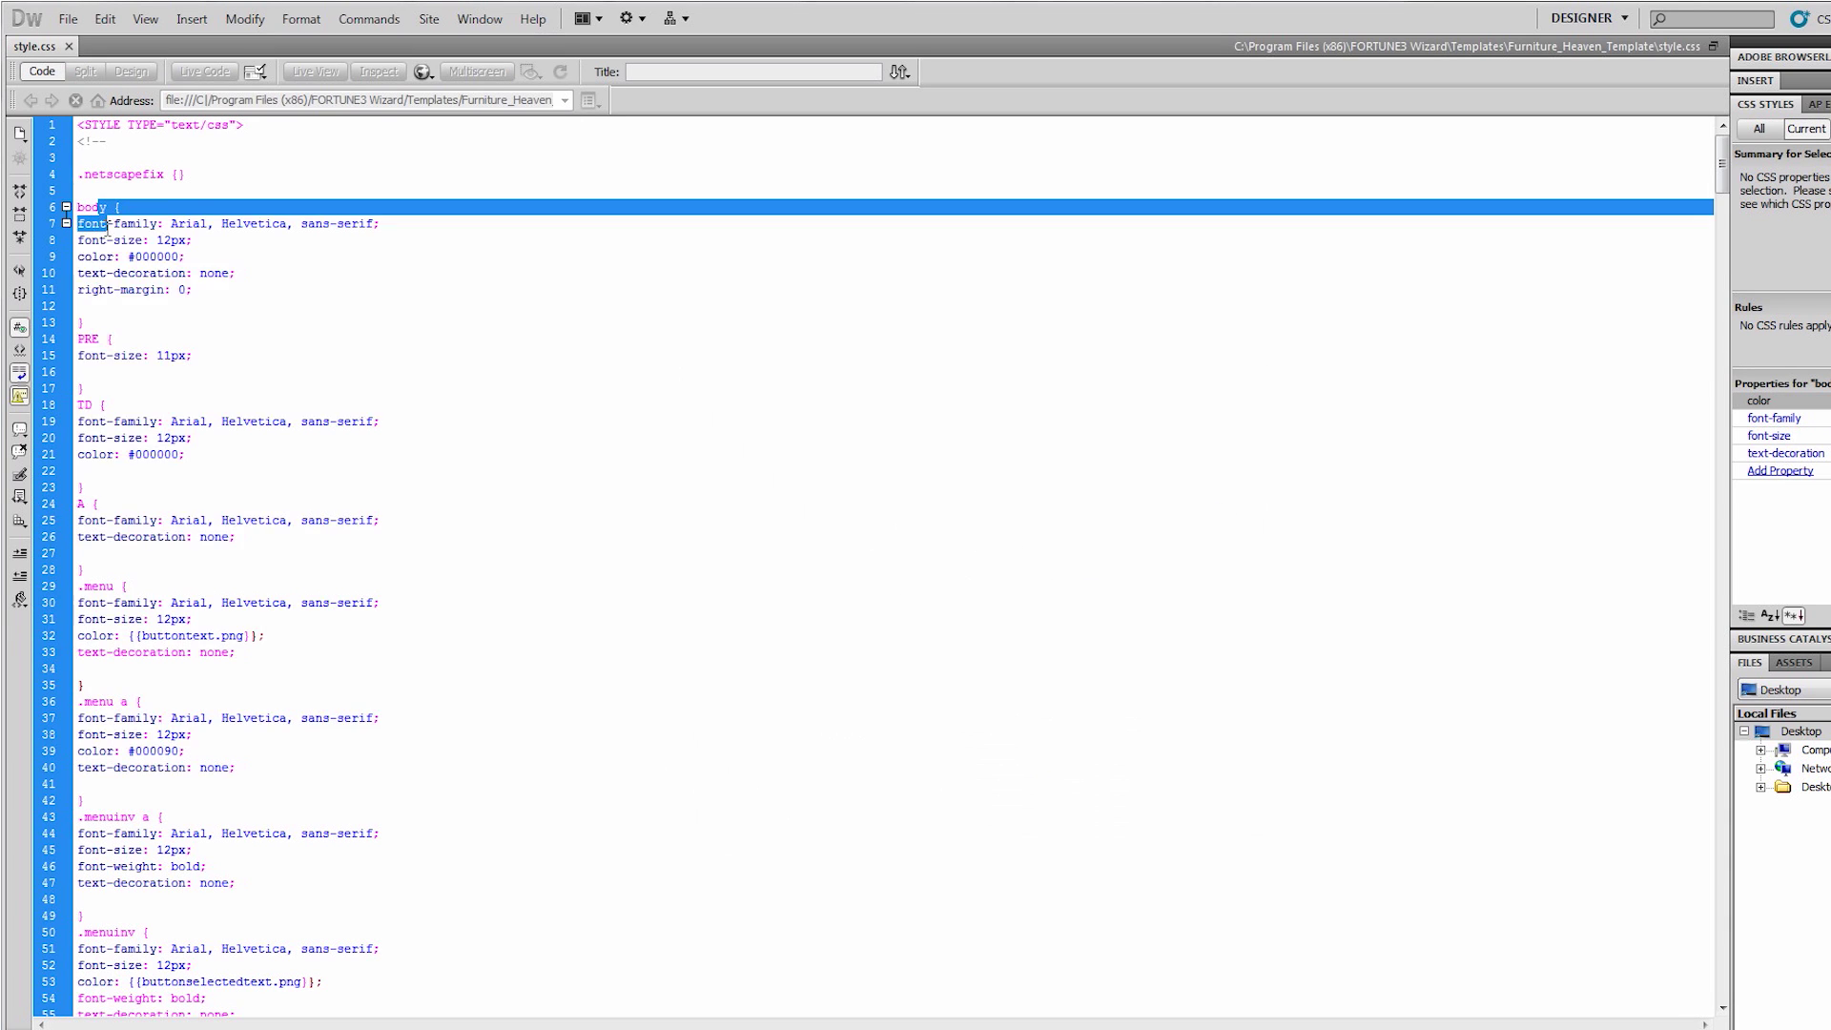